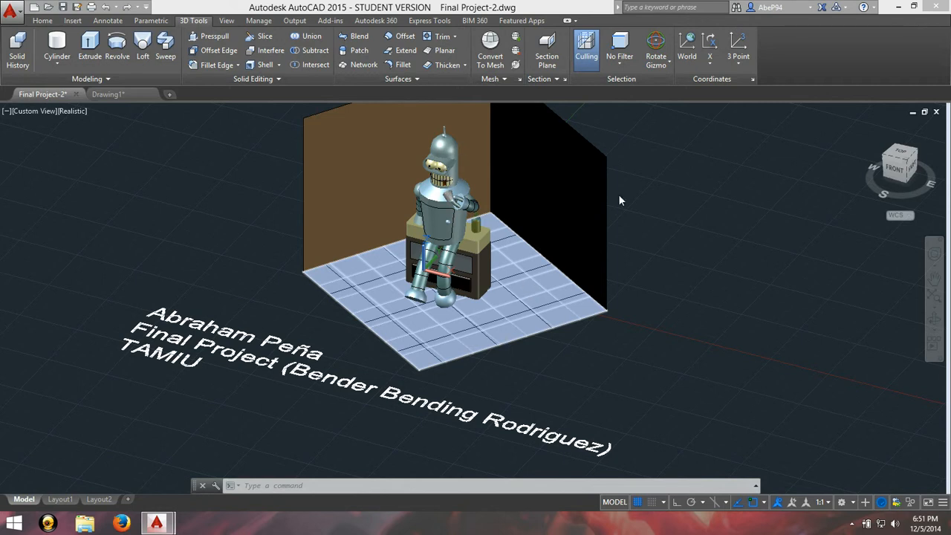
Step: Select the black wall and switch its gizmo to Move
click(572, 301)
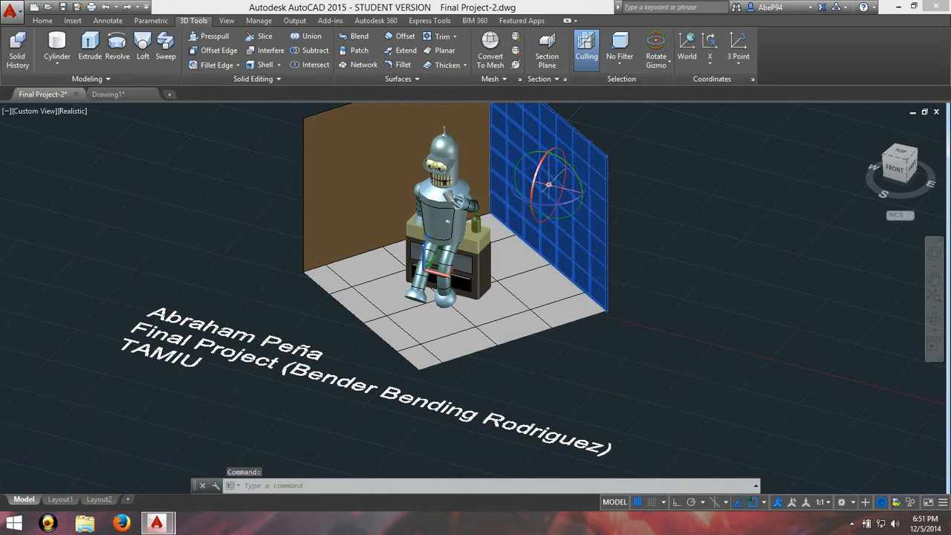
right_click(549, 187)
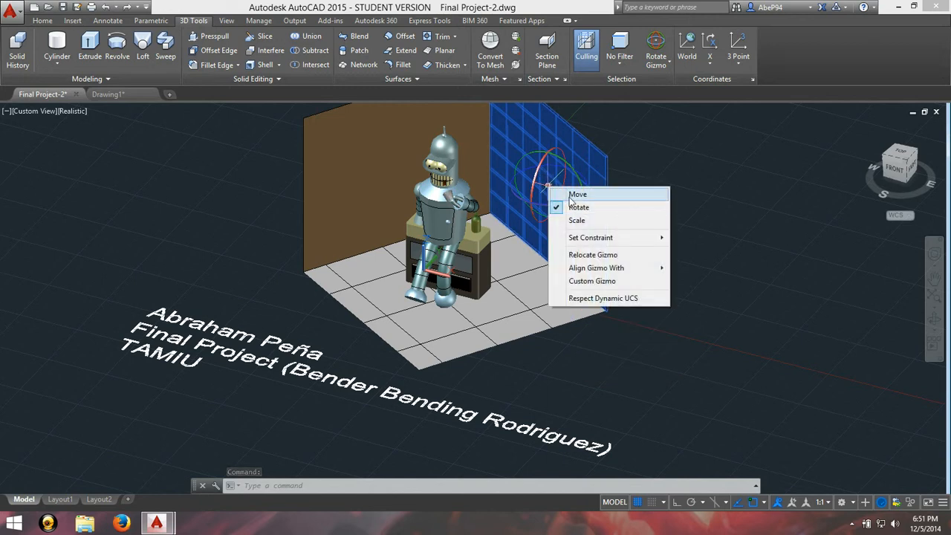
click(570, 196)
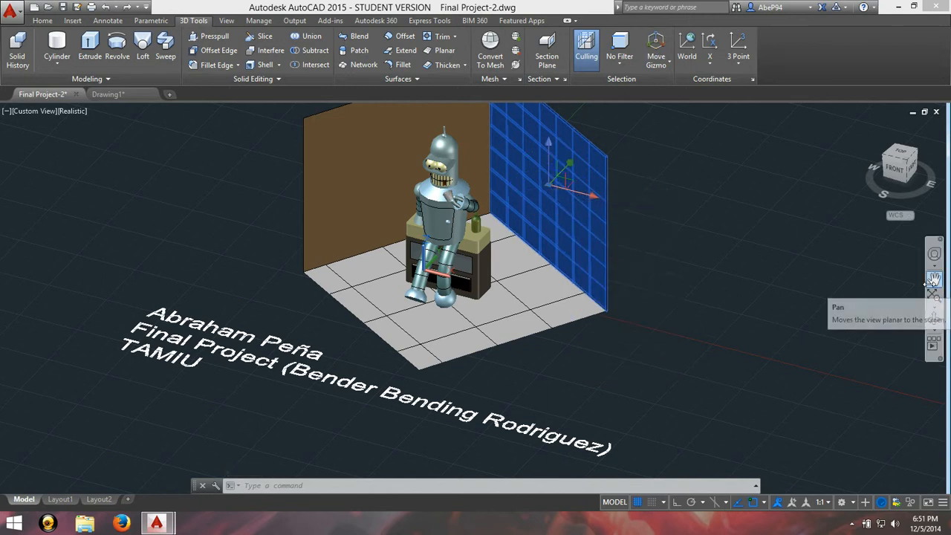
Step: Move the robot's dome-shaped head shell along the Y axis, away from the body and out in front of the brown wall
click(933, 279)
drag(560, 229, 646, 374)
scroll(644, 372, up, 5)
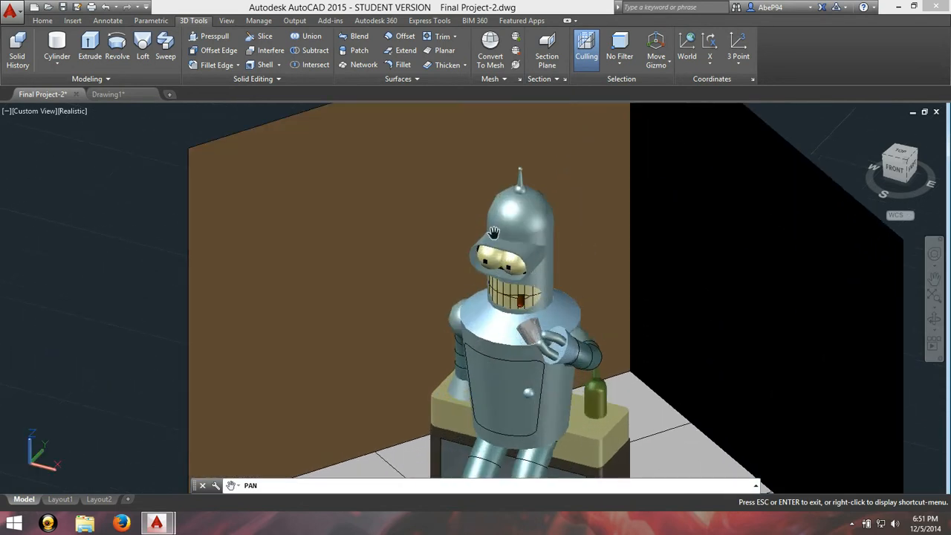
key(Escape)
click(529, 282)
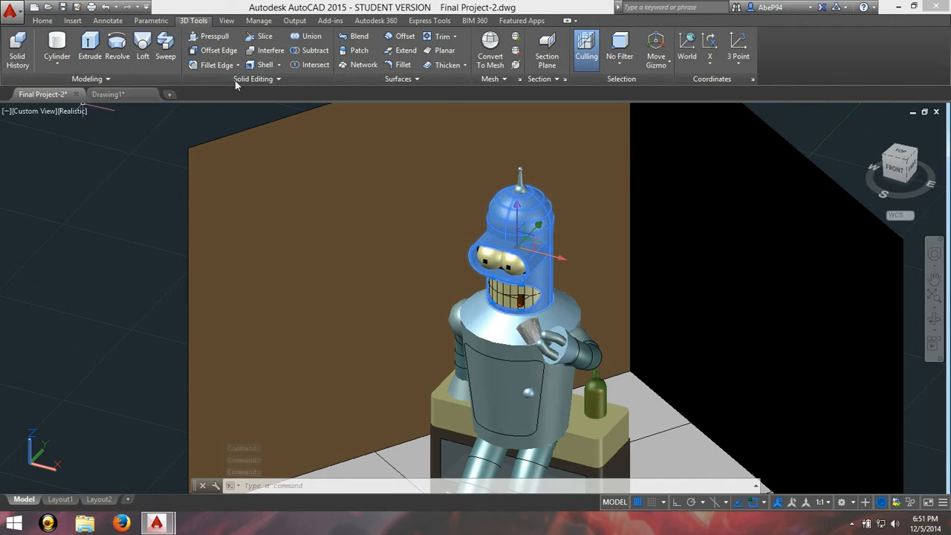
key(Escape)
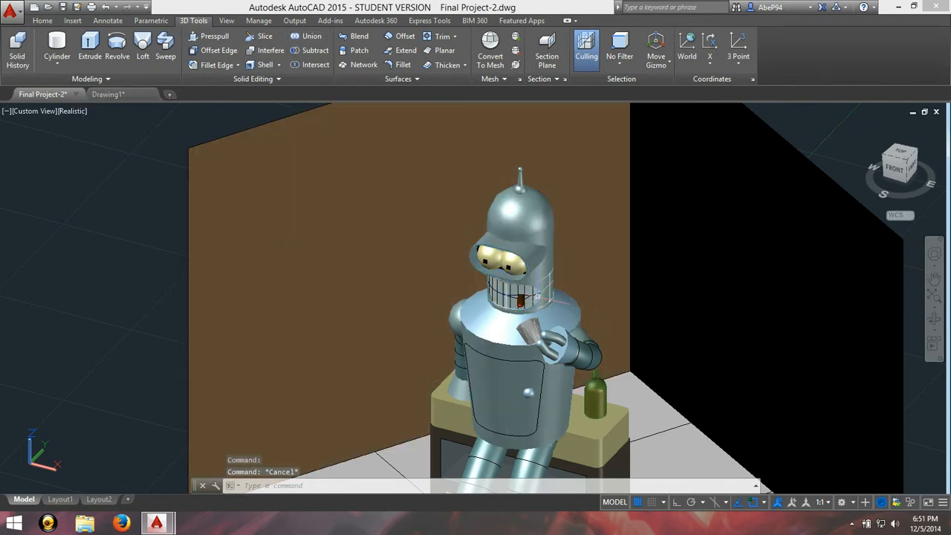
click(548, 274)
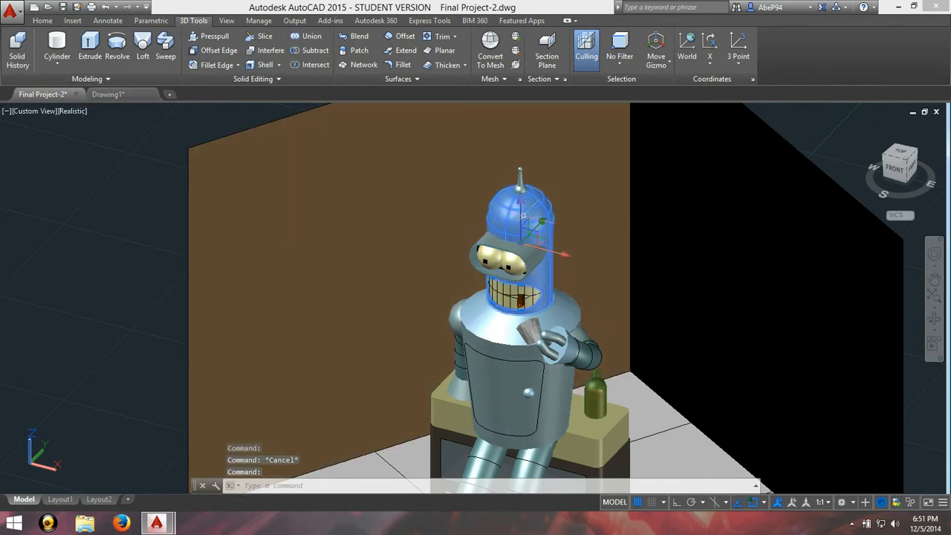
click(529, 233)
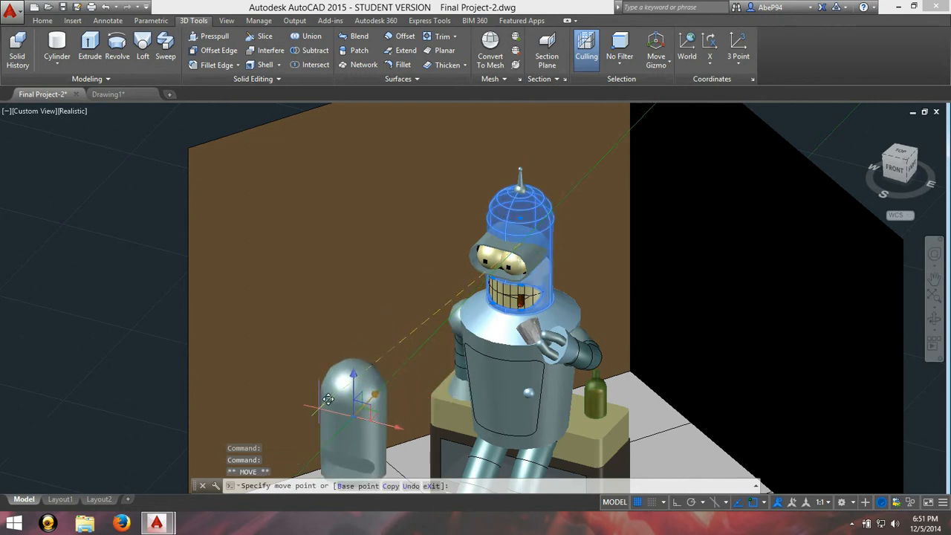
scroll(305, 388, up, 2)
key(Escape)
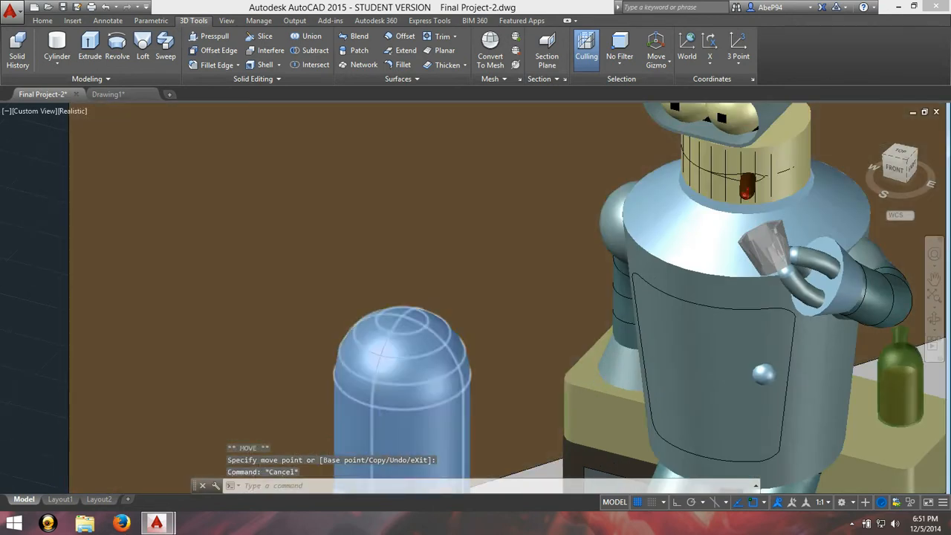
scroll(357, 417, down, 5)
scroll(388, 461, up, 5)
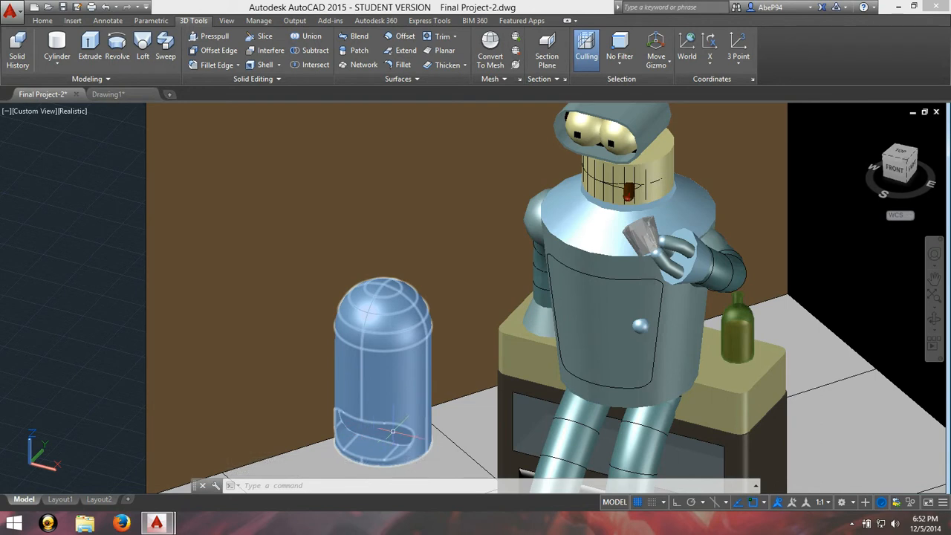
scroll(387, 441, down, 5)
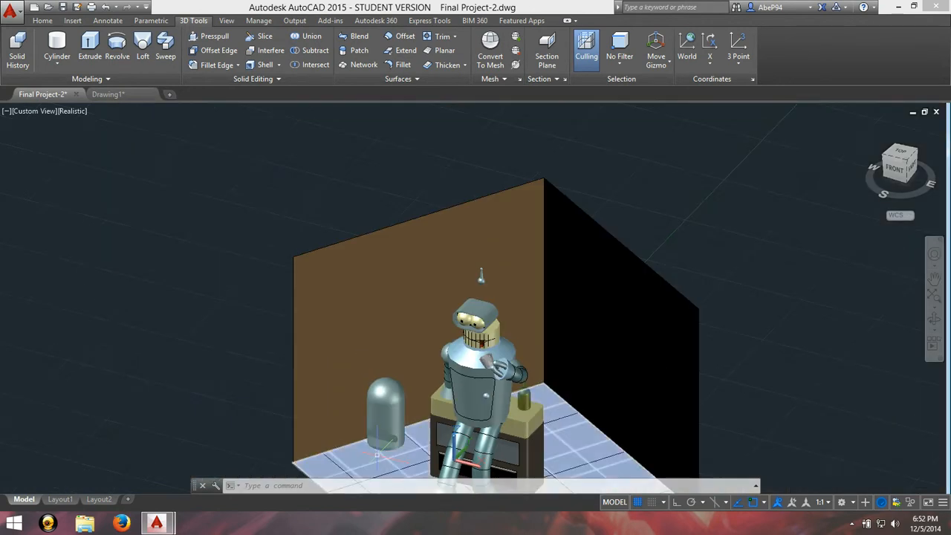
scroll(394, 416, up, 10)
scroll(406, 356, down, 10)
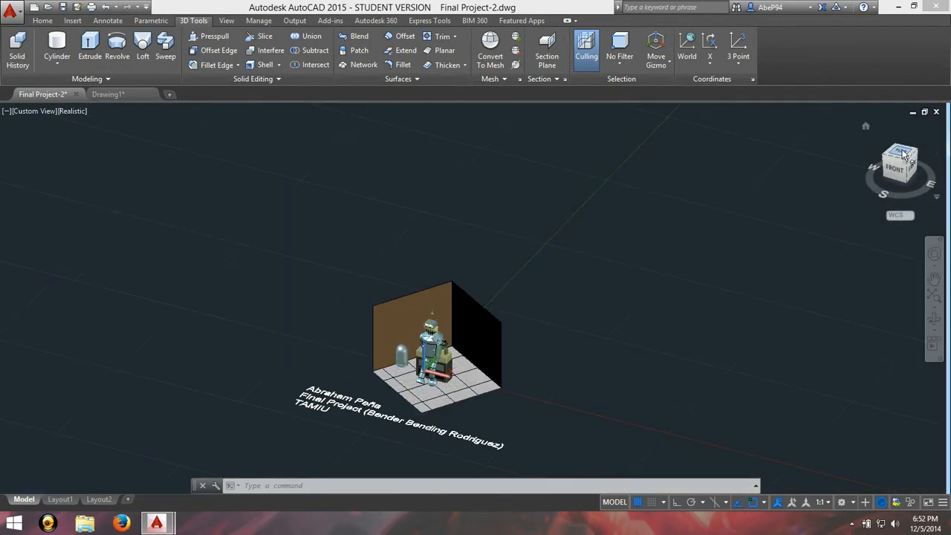
Step: In top view, draw a polyline beside the floor with a 14-unit horizontal segment followed by an arc ending 15 units straight below
click(902, 152)
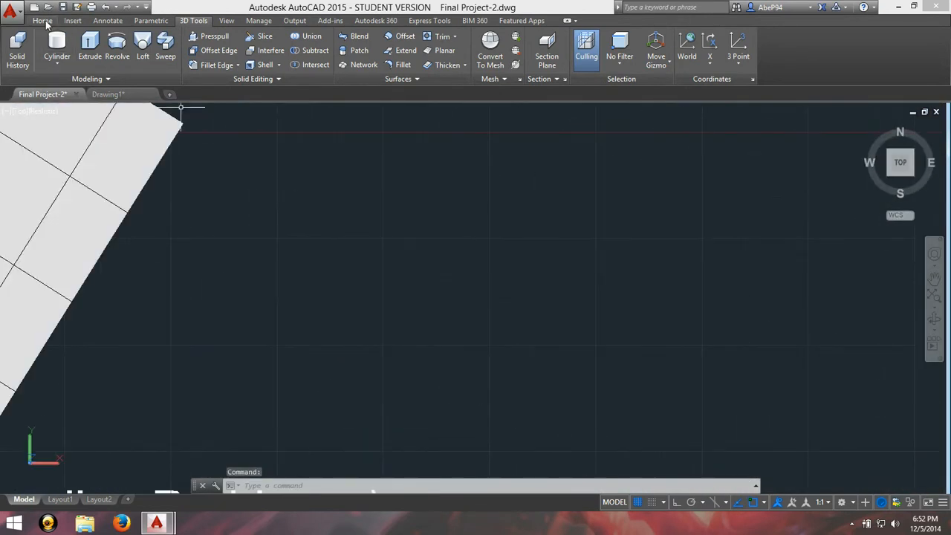
click(43, 20)
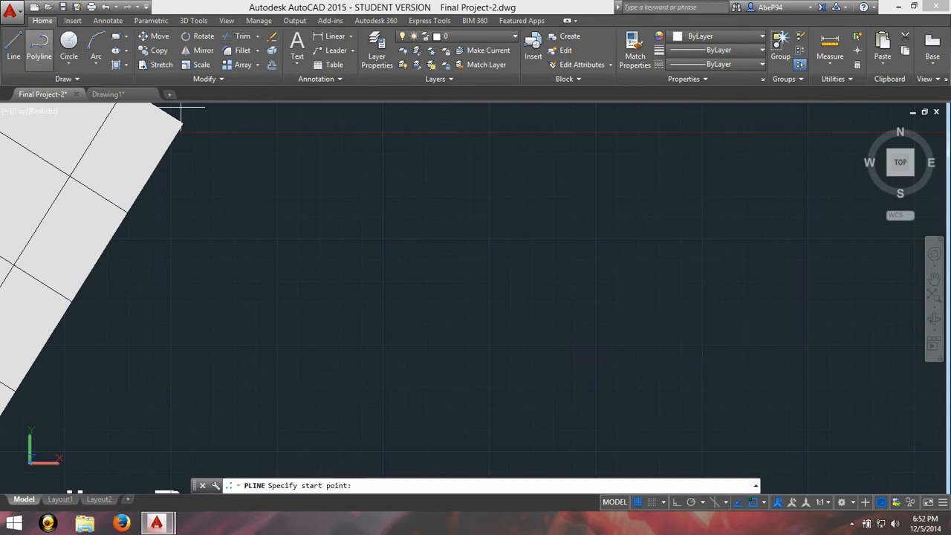
click(397, 291)
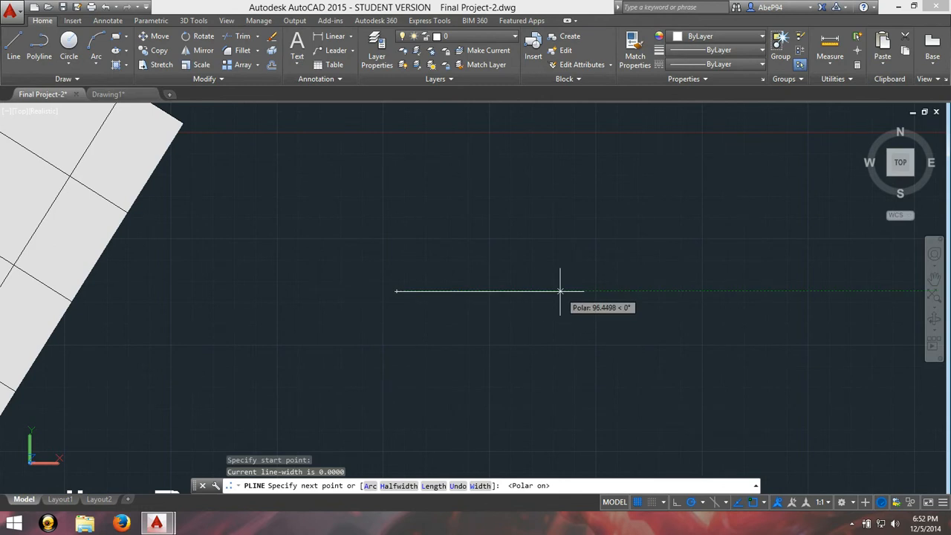
text(14)
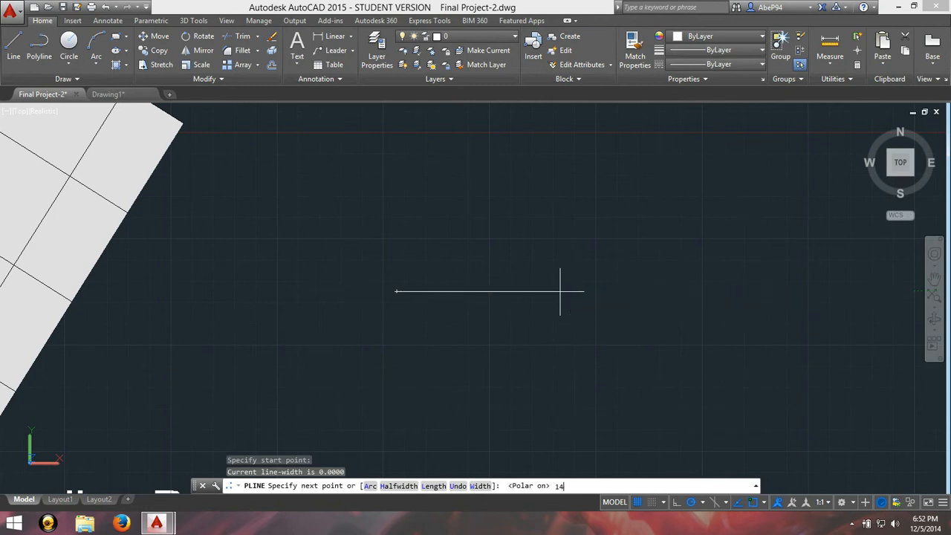
key(Return)
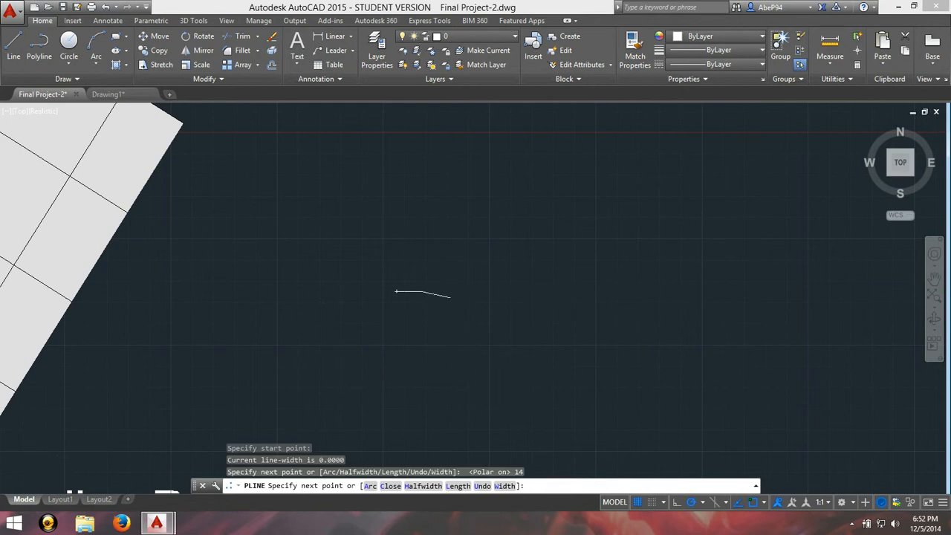
scroll(451, 298, up, 5)
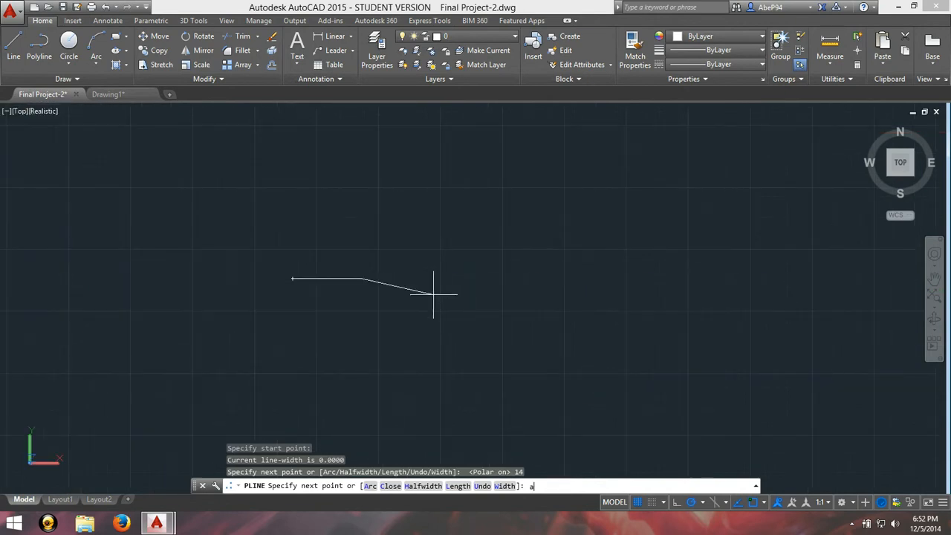
text(a)
key(Return)
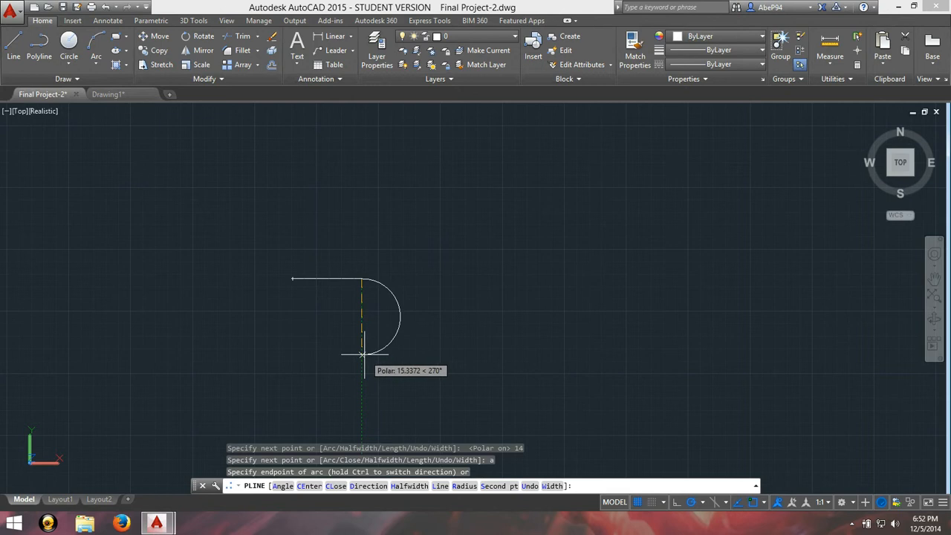
text(15)
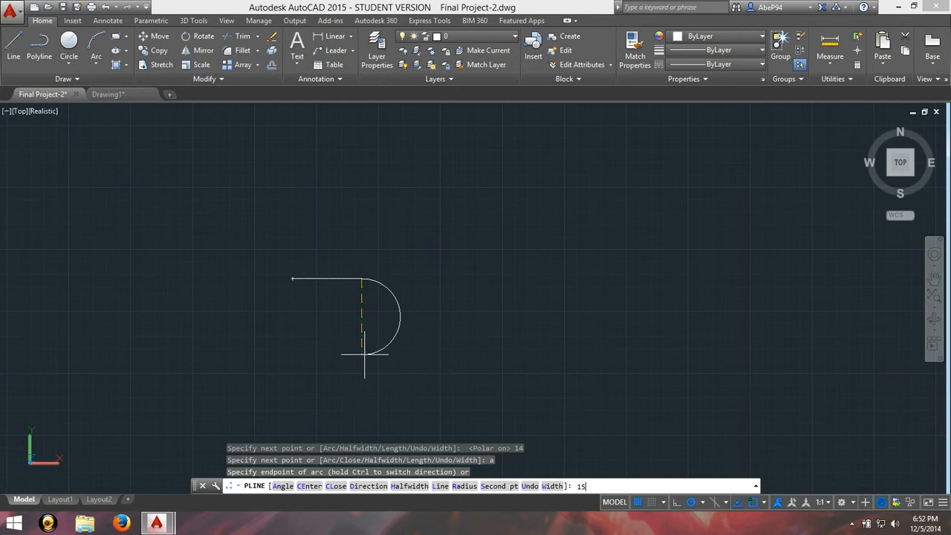
key(Return)
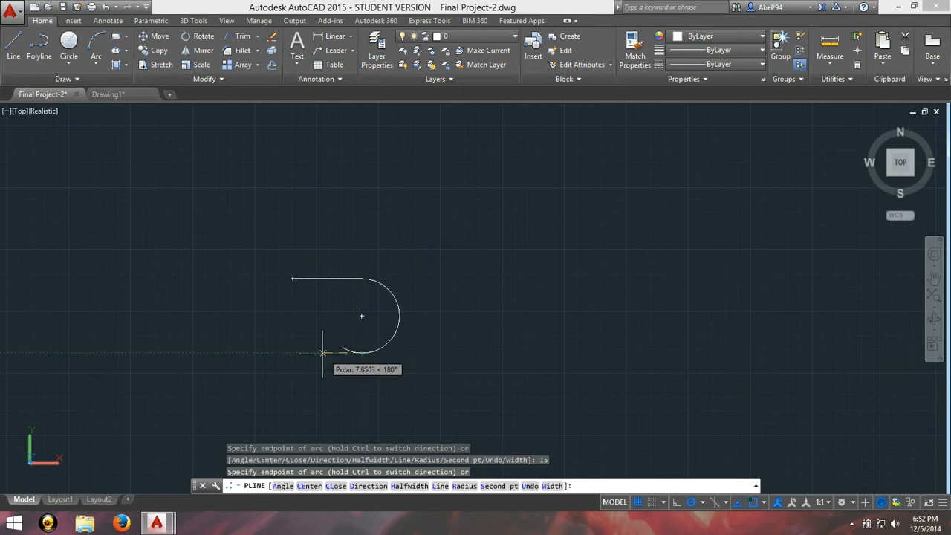
Step: Complete the slot outline with a straight segment back to below the start point and an arc ending at the start point
text(l)
key(Return)
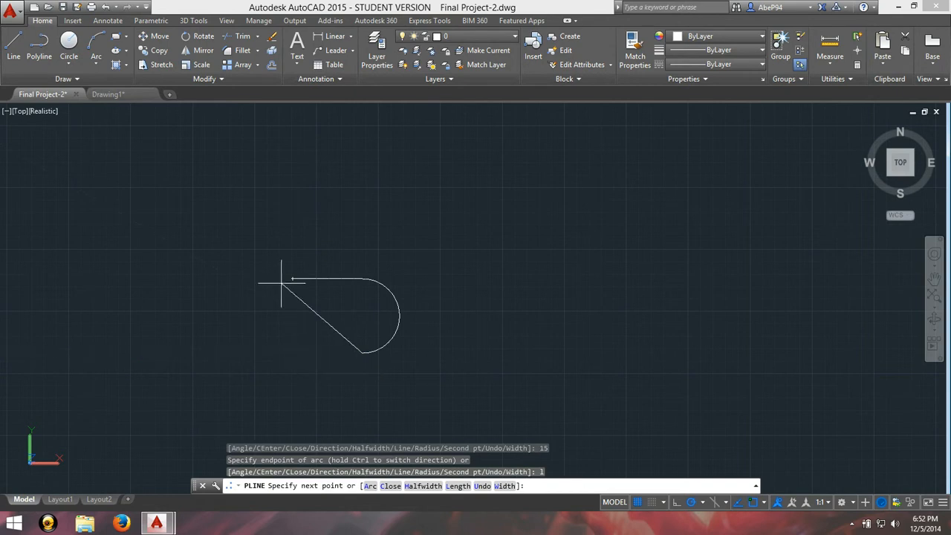
click(293, 351)
text(a)
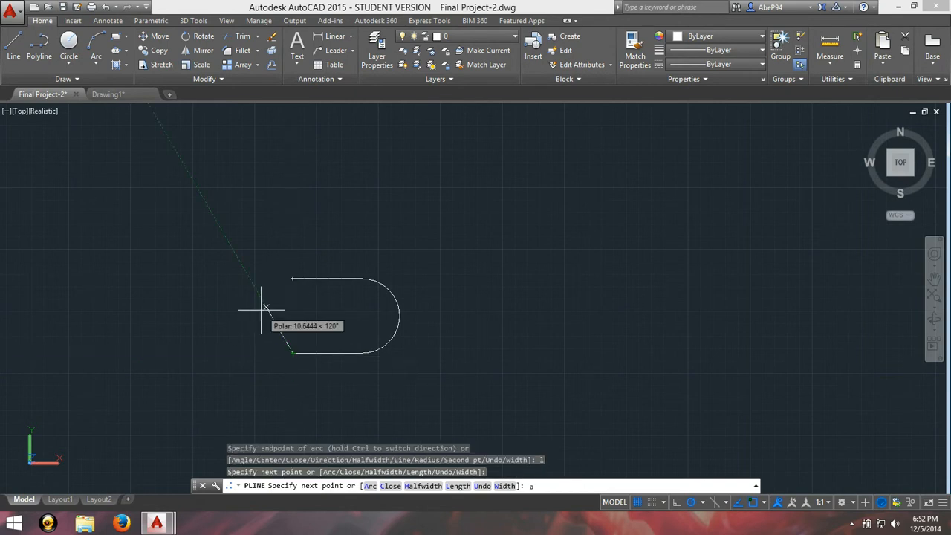
key(Return)
click(293, 279)
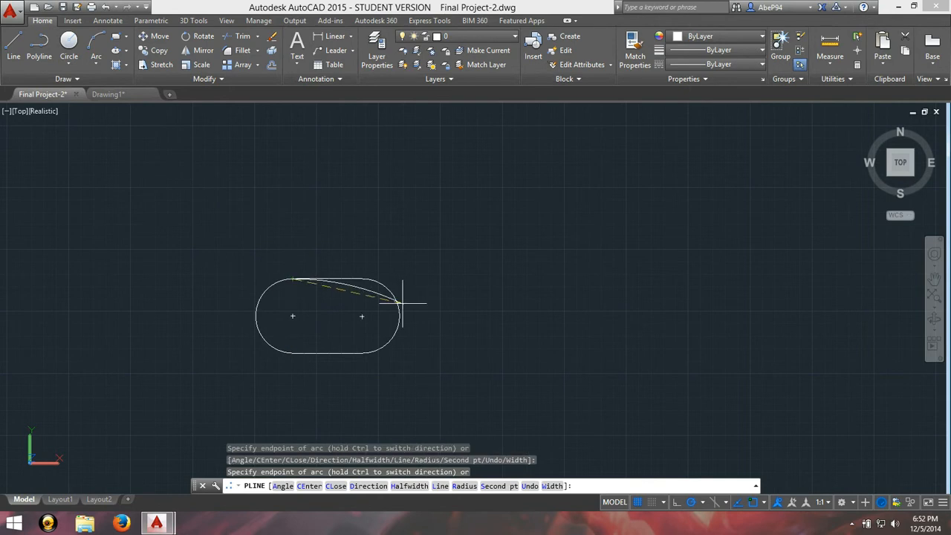
key(Escape)
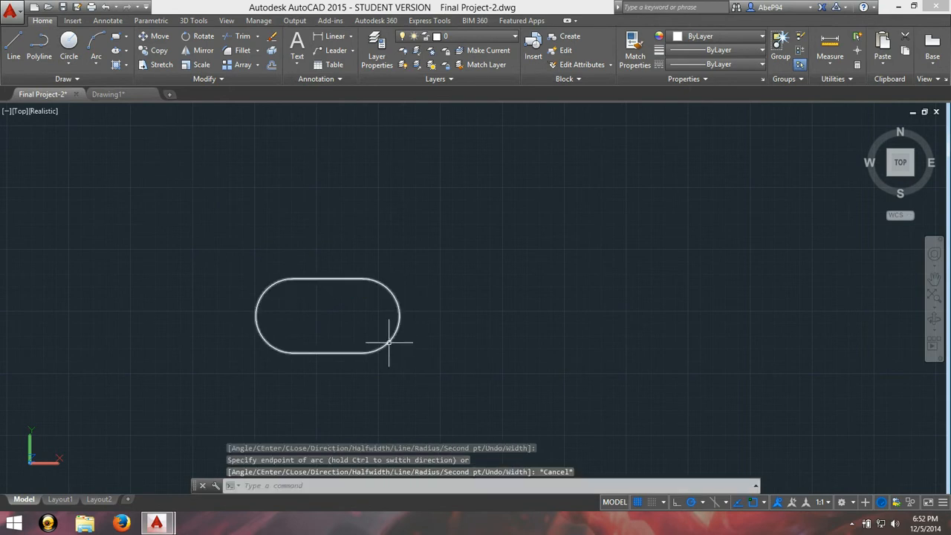
Step: Create a planar surface from the slot-shaped polyline
click(392, 343)
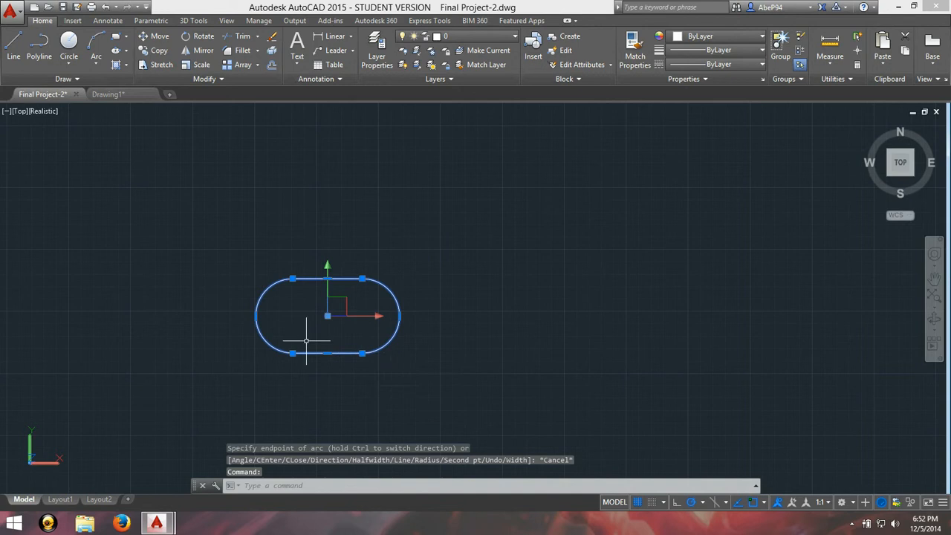
text(plane)
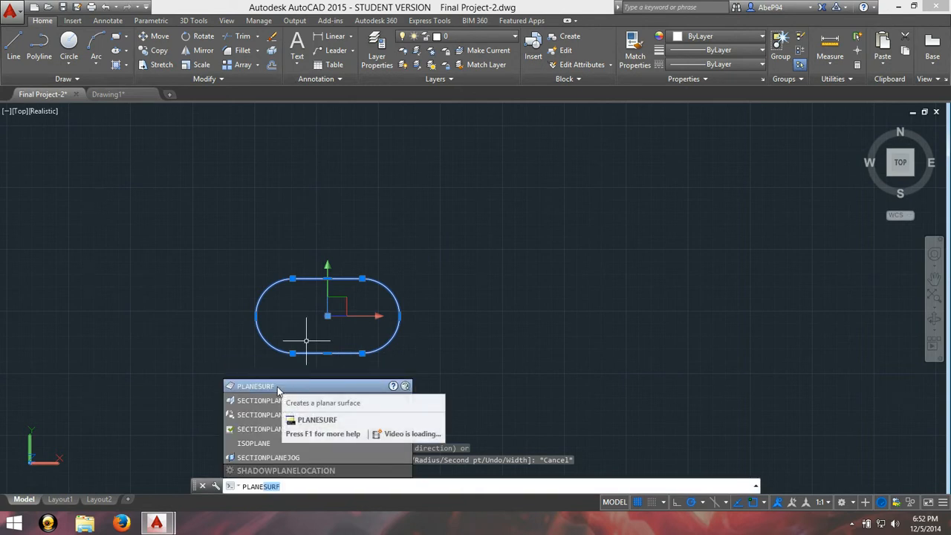
click(283, 386)
Step: In a 3D view, extrude the slot-shaped planar surface upward into a tall solid
click(934, 319)
drag(760, 329, 550, 187)
key(Escape)
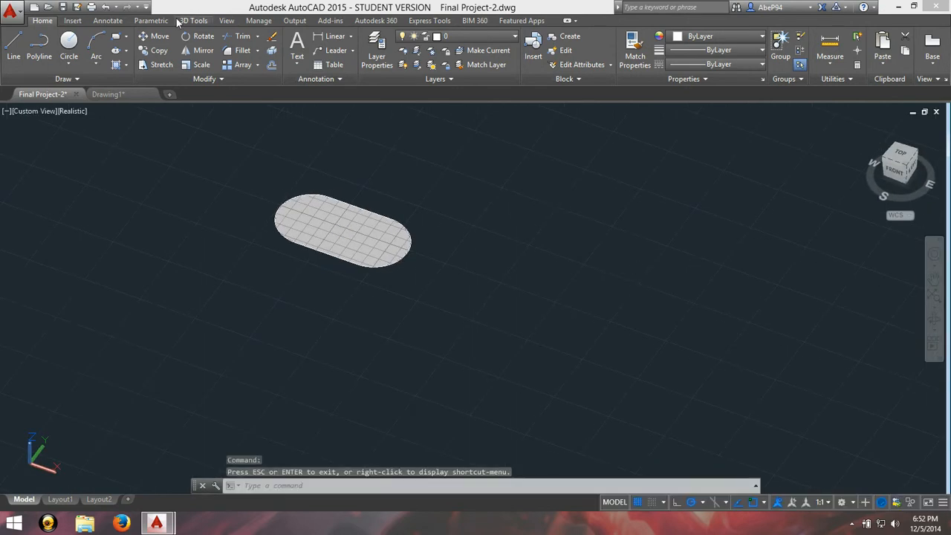
click(193, 20)
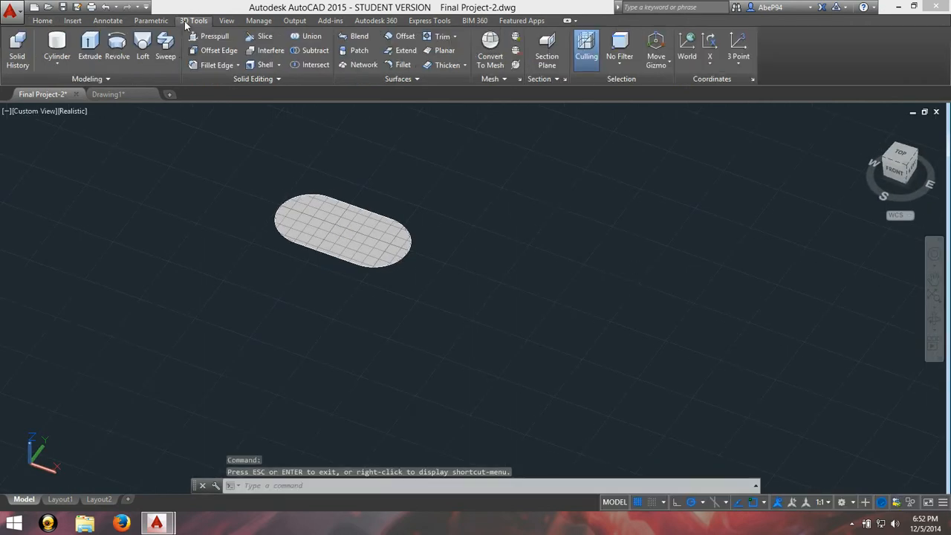
click(89, 49)
click(357, 229)
key(Return)
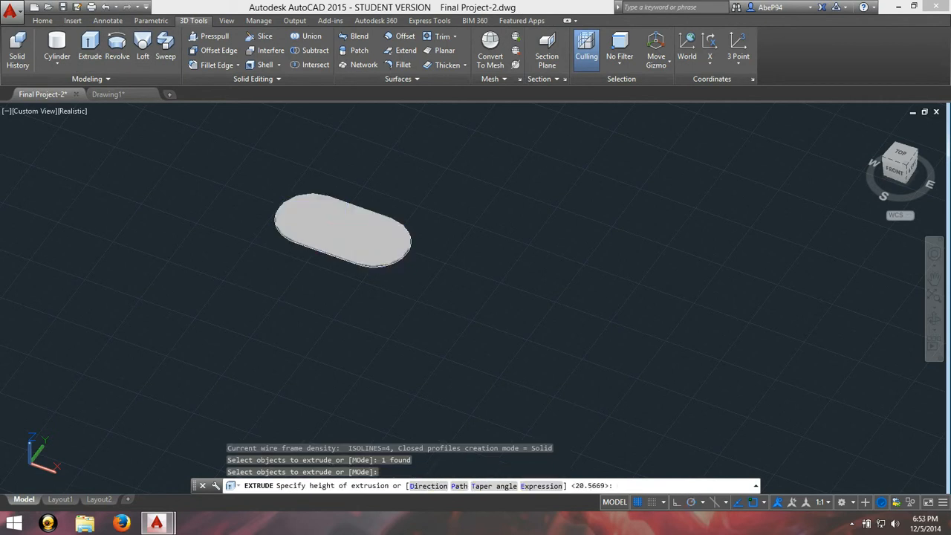
click(348, 127)
Step: Examine the mouth cut-out at the base of the relocated head shell from close up
scroll(348, 130, down, 4)
click(934, 280)
drag(419, 203, 451, 321)
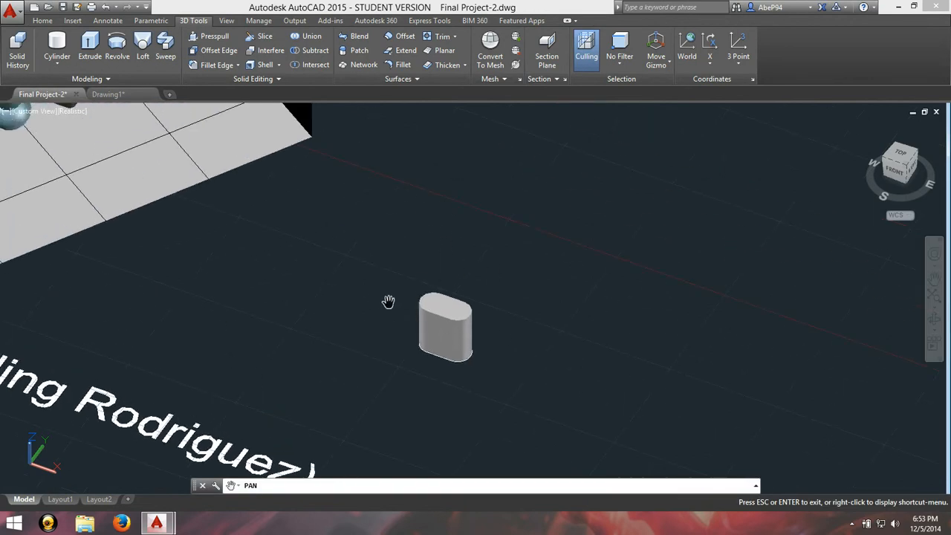
drag(321, 284, 737, 355)
drag(380, 272, 471, 473)
scroll(310, 386, up, 5)
scroll(474, 269, up, 2)
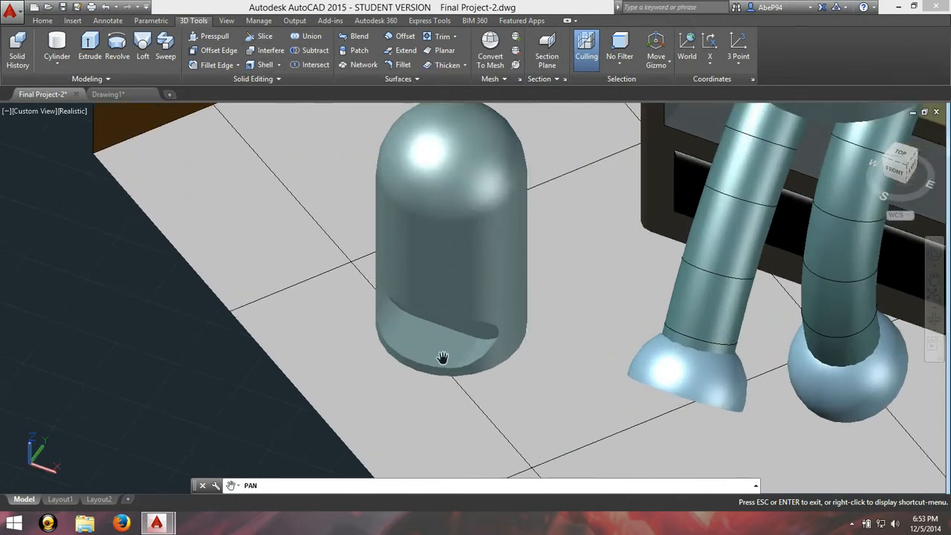
scroll(451, 350, up, 1)
click(935, 320)
drag(594, 312, 502, 344)
scroll(520, 322, down, 5)
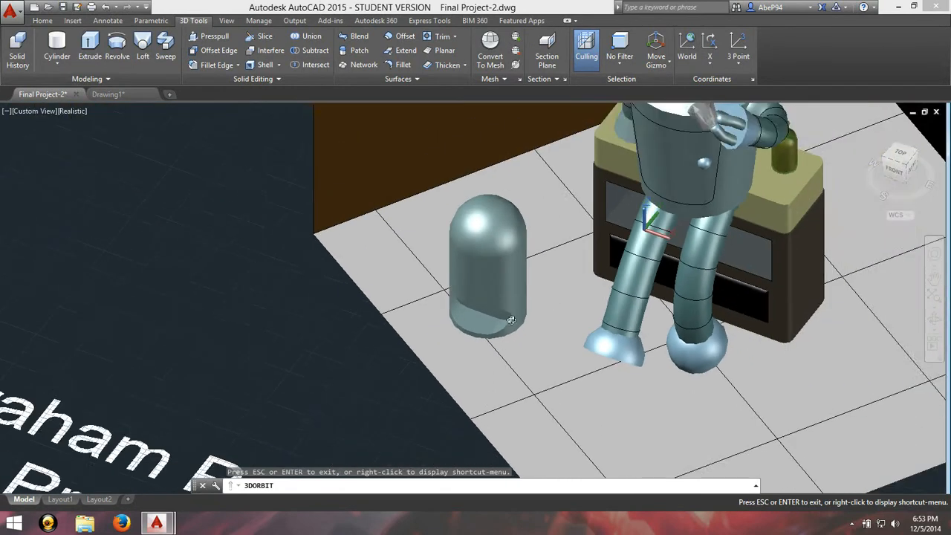
scroll(498, 326, up, 5)
scroll(495, 328, up, 2)
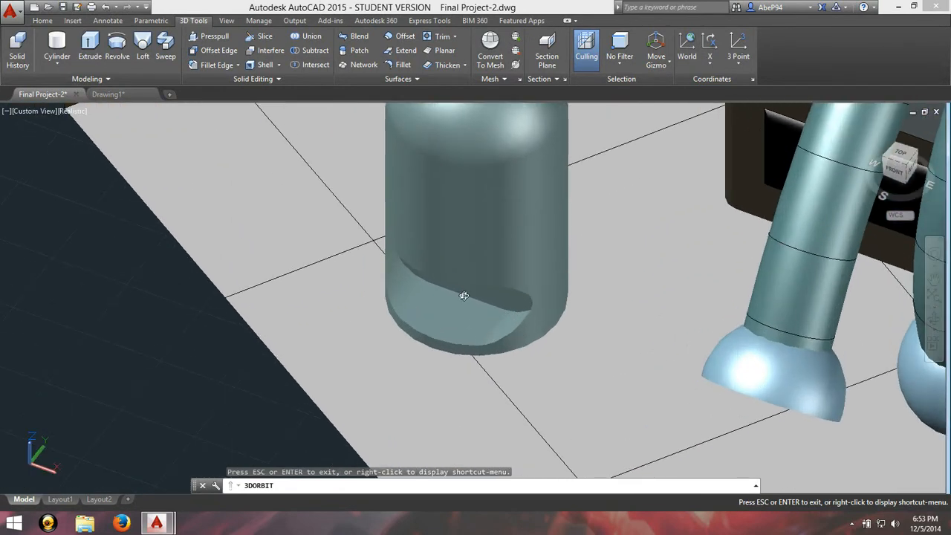
scroll(688, 239, down, 2)
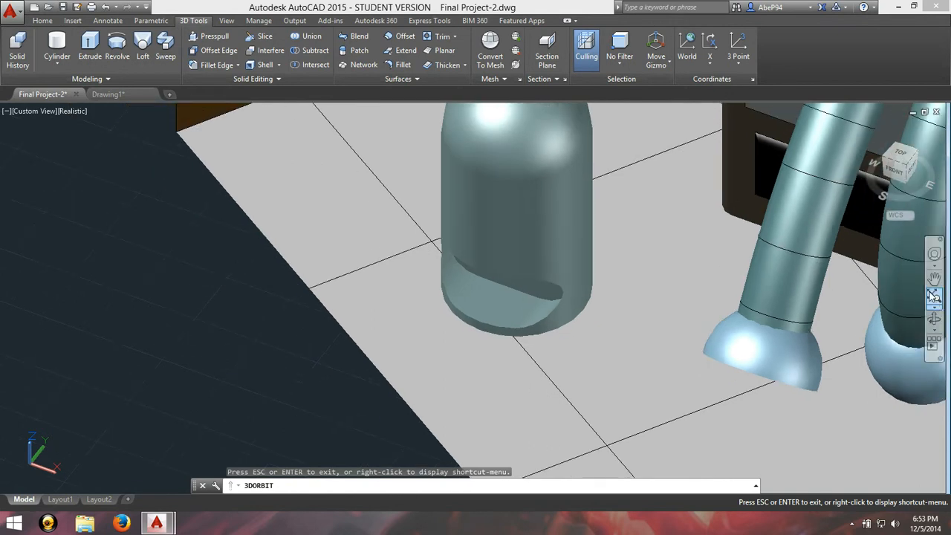
Step: Examine the slot-shaped visor mounted on the robot's head from above and from the front
click(934, 279)
drag(834, 237, 511, 496)
drag(611, 327, 538, 457)
scroll(572, 231, up, 2)
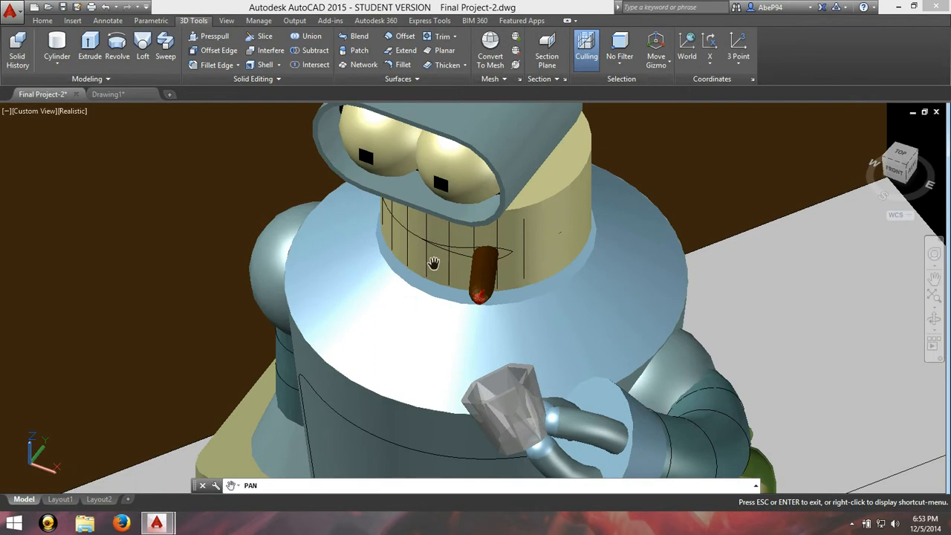
scroll(374, 327, down, 3)
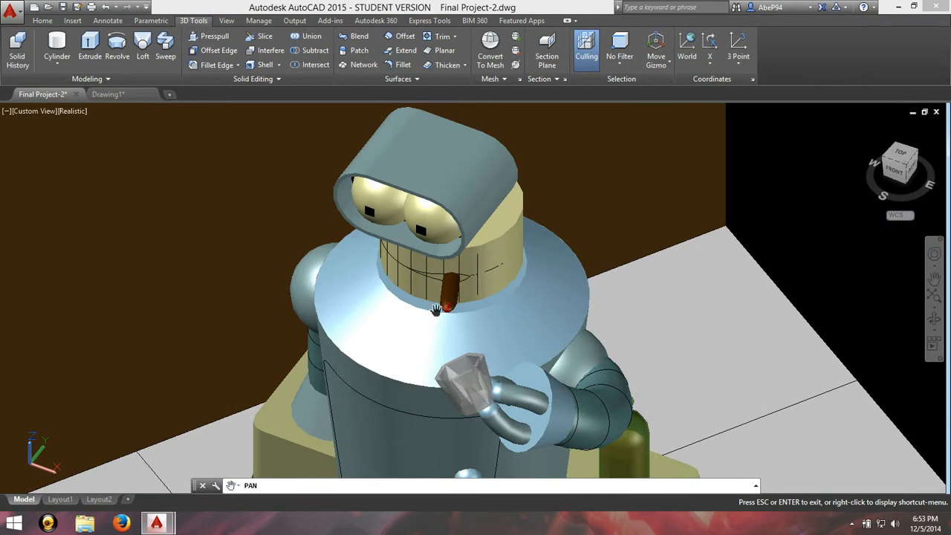
scroll(439, 327, down, 1)
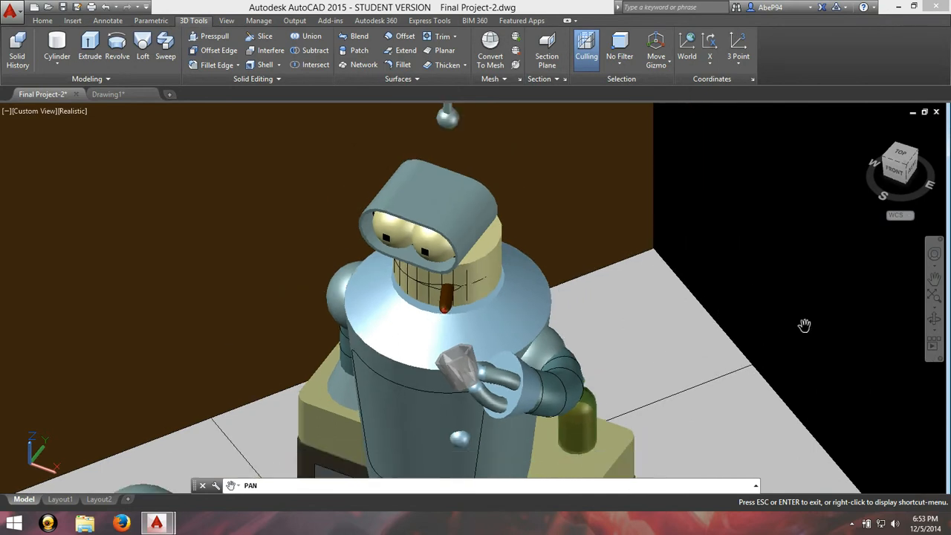
click(934, 321)
drag(416, 305, 447, 275)
scroll(743, 418, down, 5)
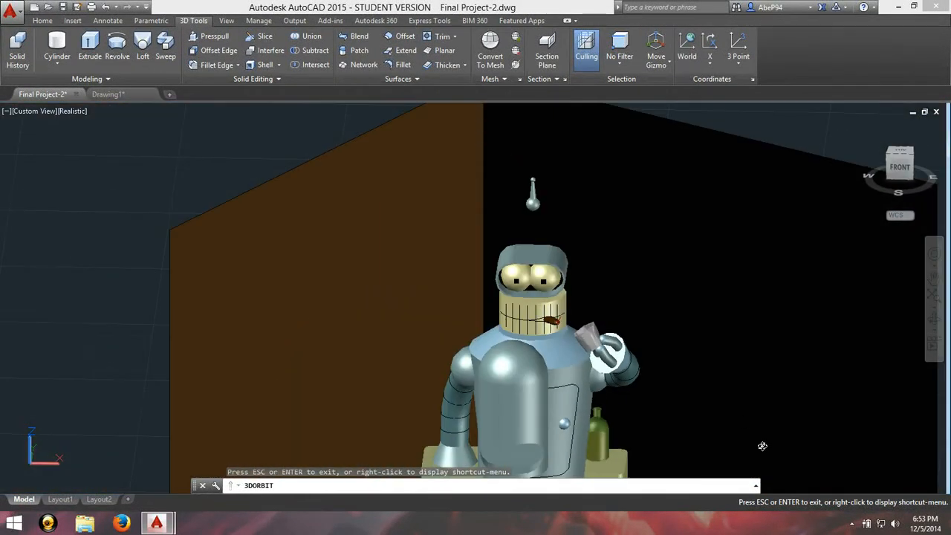
drag(799, 344, 828, 308)
Step: Shell the slot-shaped solid with an offset distance of 0.5, without removing any faces
click(932, 286)
drag(794, 404, 434, 181)
scroll(721, 436, up, 1)
scroll(743, 457, up, 1)
scroll(699, 427, up, 2)
key(Escape)
click(501, 362)
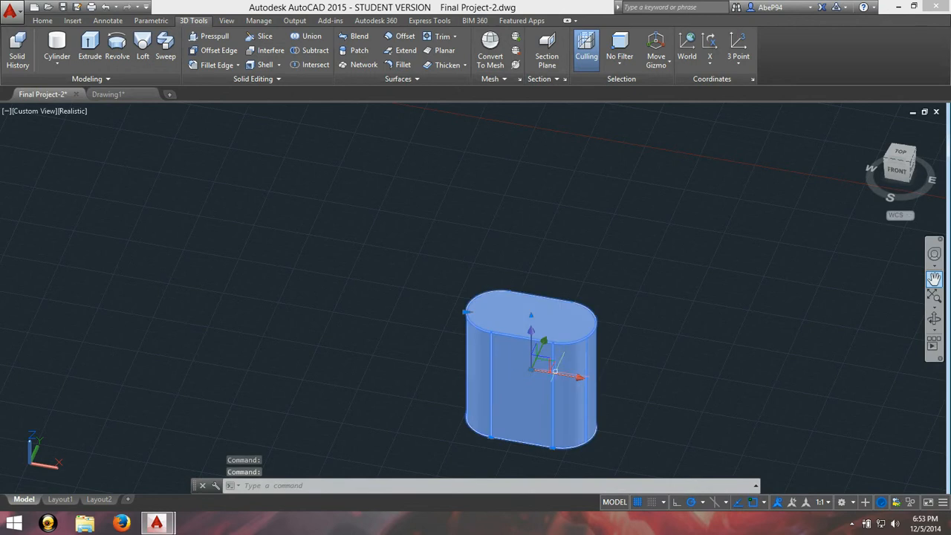
click(260, 65)
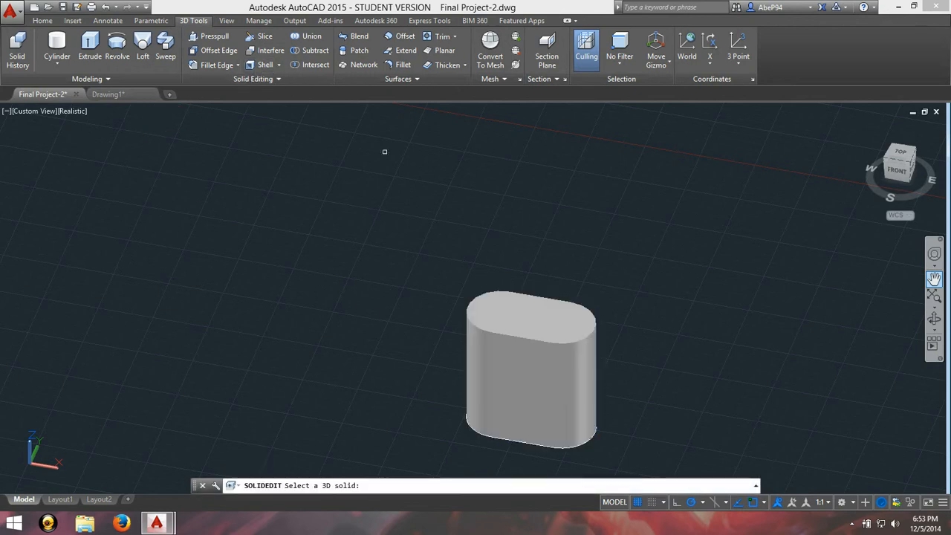
click(511, 358)
key(Return)
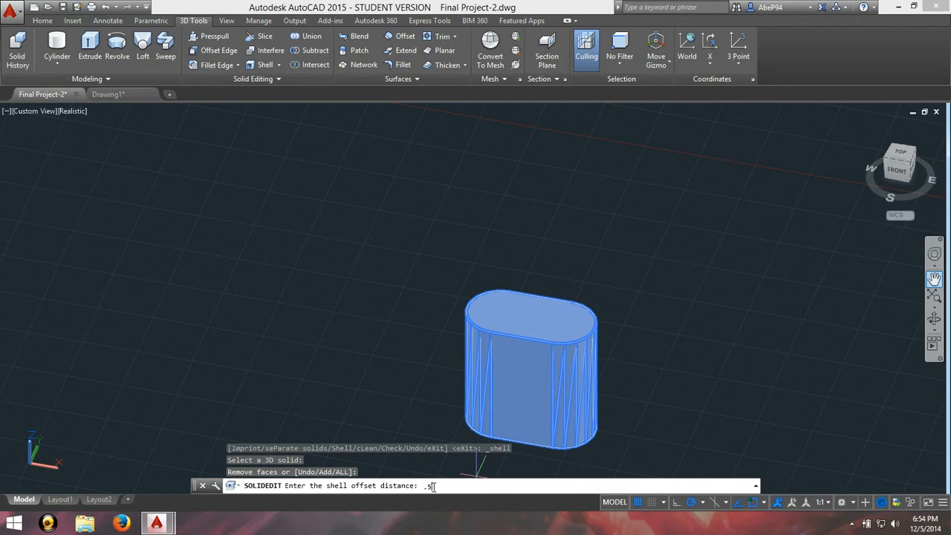
text(.5)
key(Return)
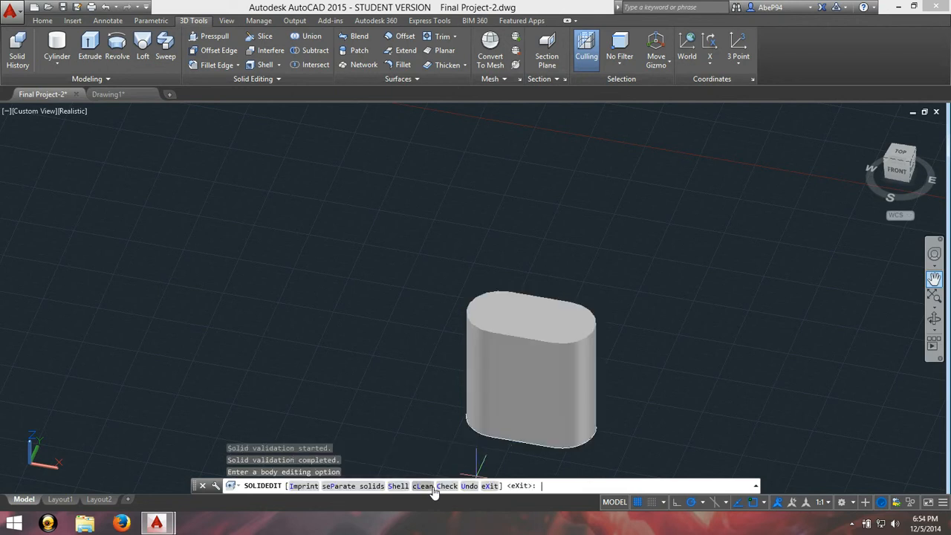
Step: Inspect the inner walls of the shelled solid in the 2D Wireframe visual style
click(71, 110)
click(99, 144)
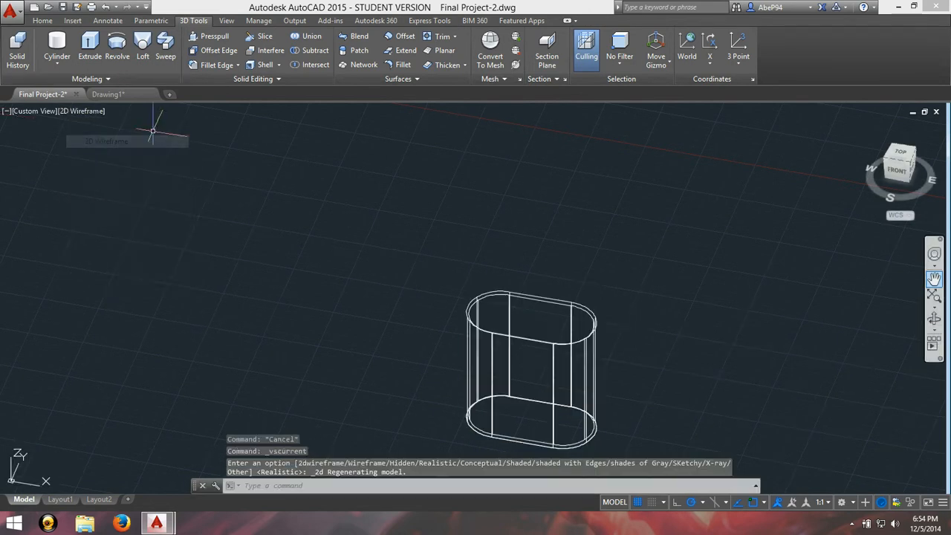
click(934, 318)
drag(631, 346, 505, 327)
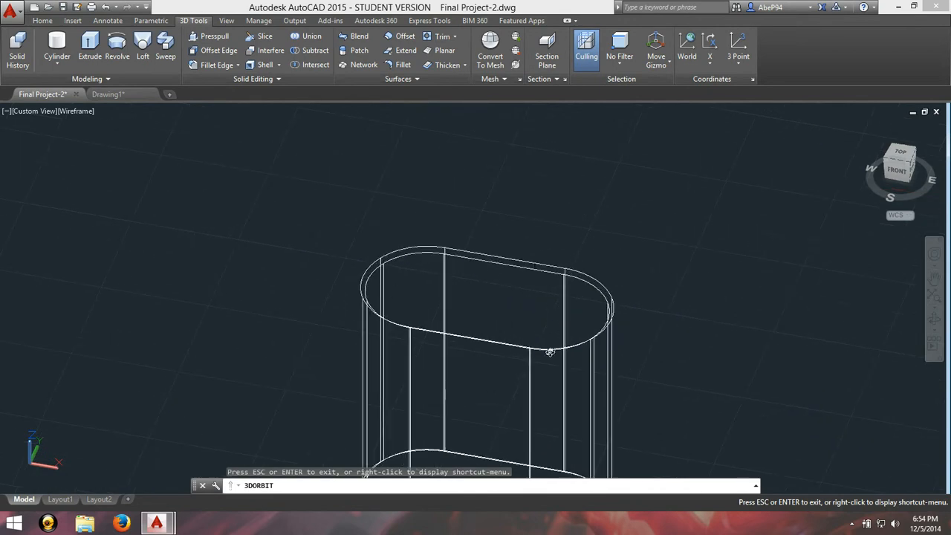
scroll(471, 335, down, 3)
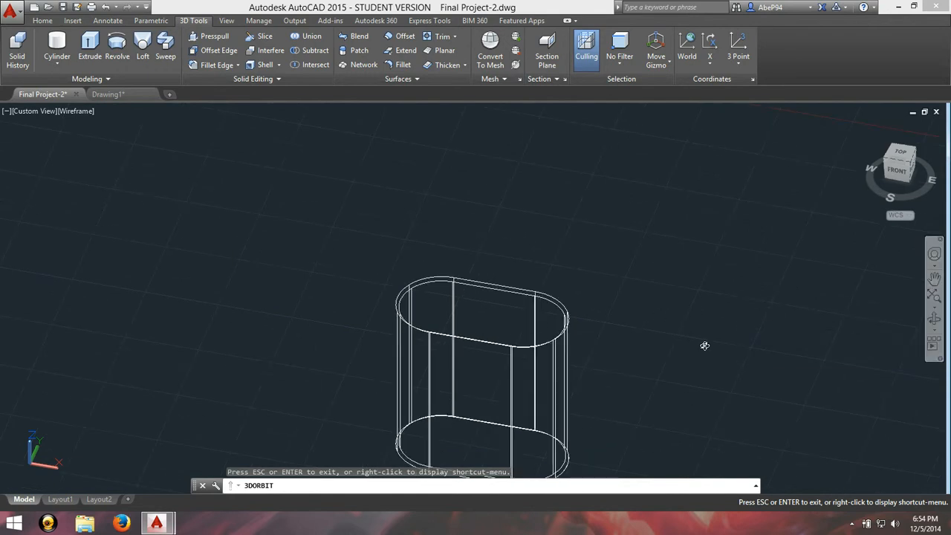
key(Escape)
Step: In the Conceptual visual style with Ortho on, rotate the shelled solid a quarter turn about its X axis to lie flat
click(75, 111)
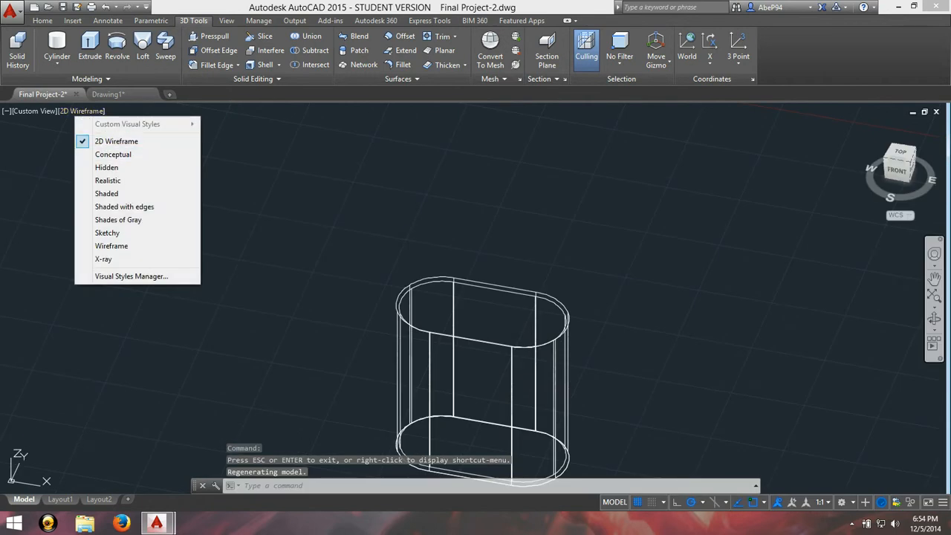
click(103, 154)
click(427, 305)
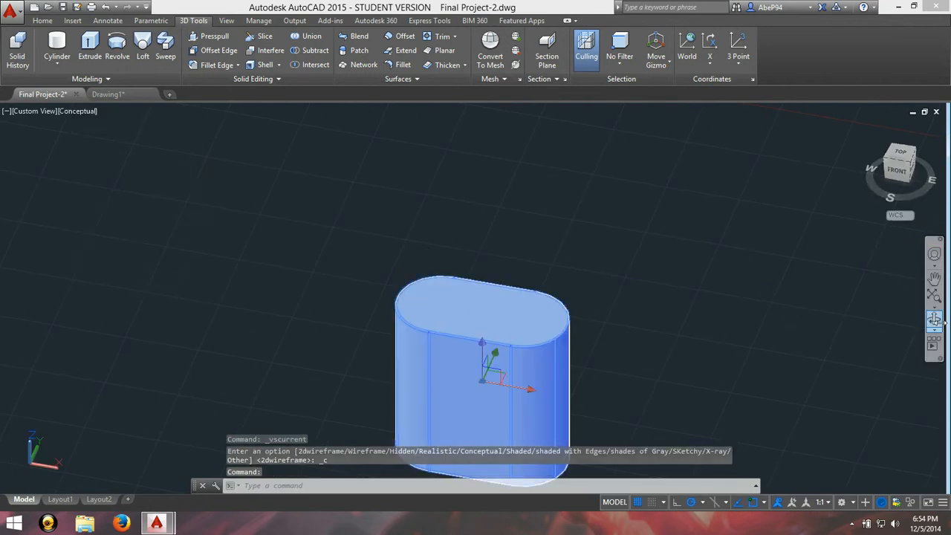
right_click(491, 377)
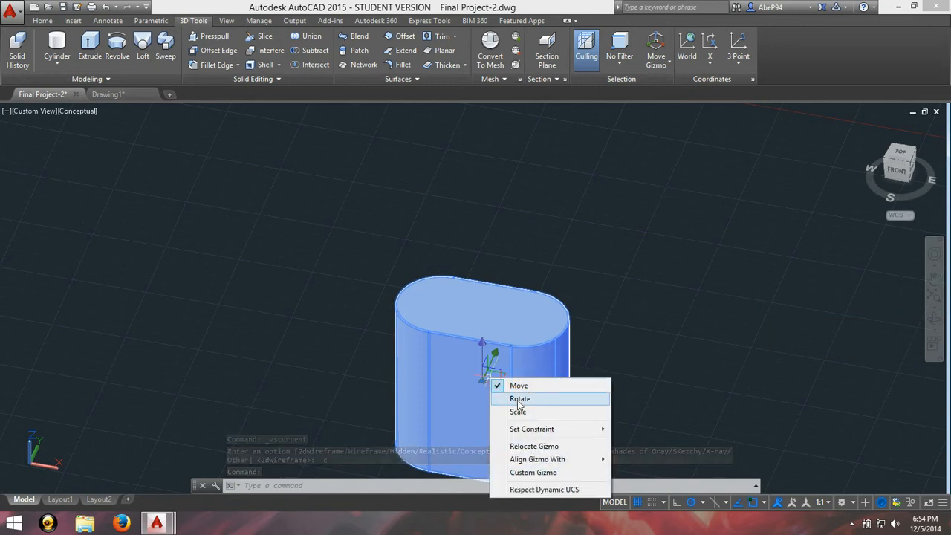
click(517, 399)
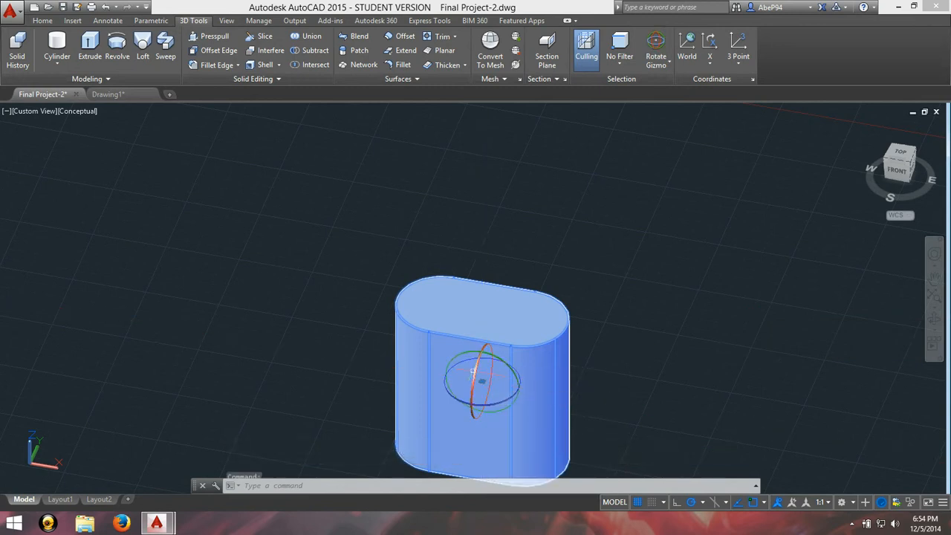
click(677, 502)
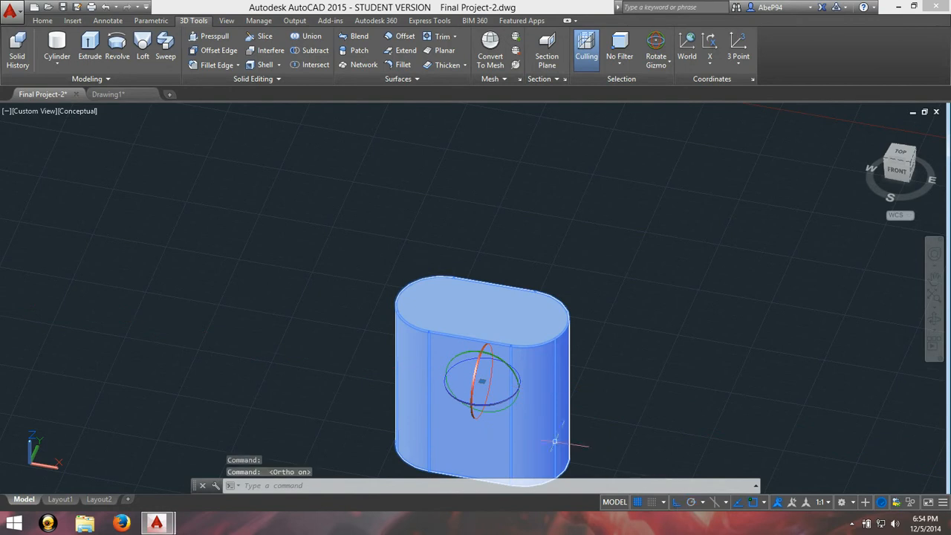
click(472, 383)
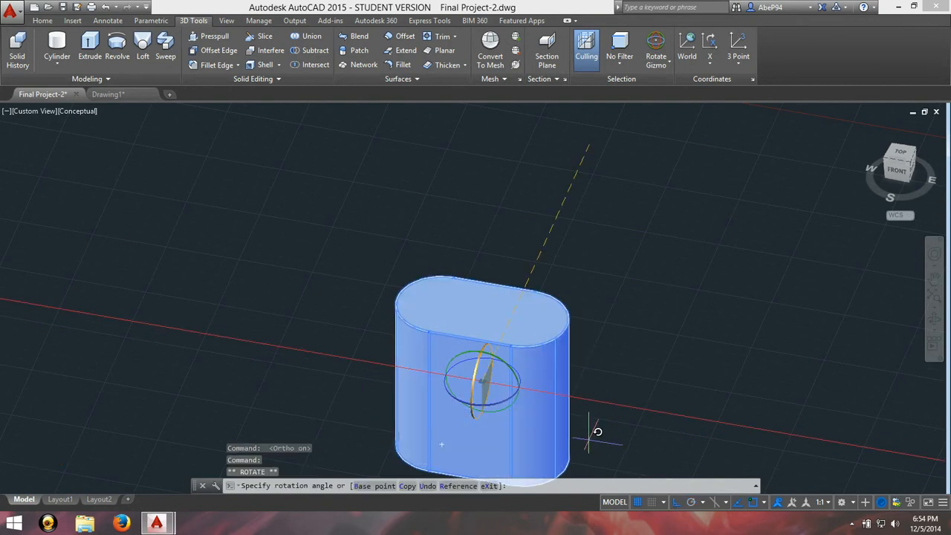
click(566, 455)
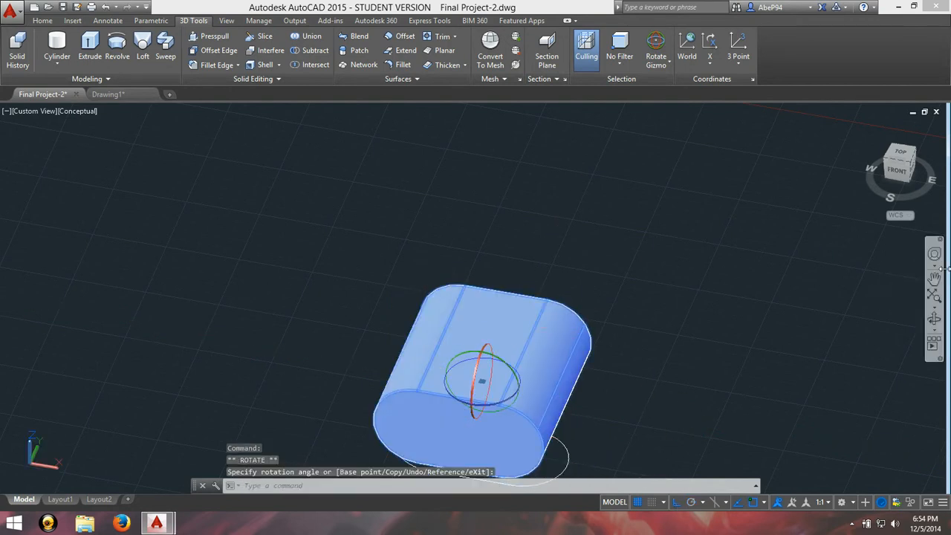
Step: In a 2D Wireframe top view, slice off the solid's front end wall along its inner face, keeping the main body
click(901, 152)
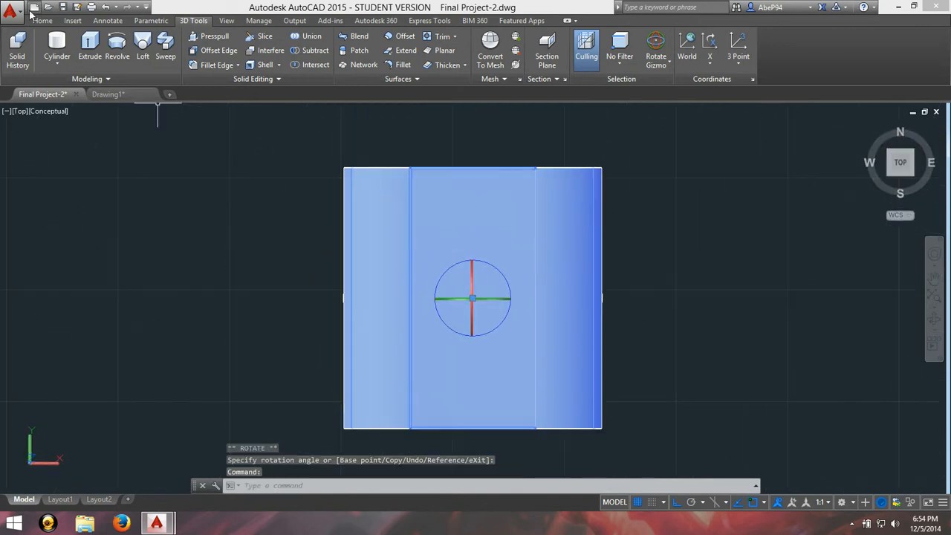
click(55, 110)
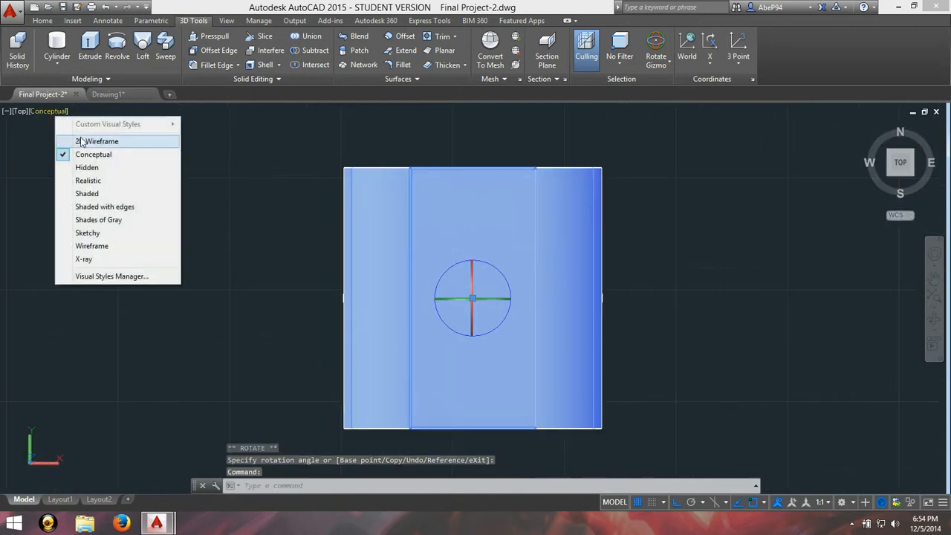
click(80, 141)
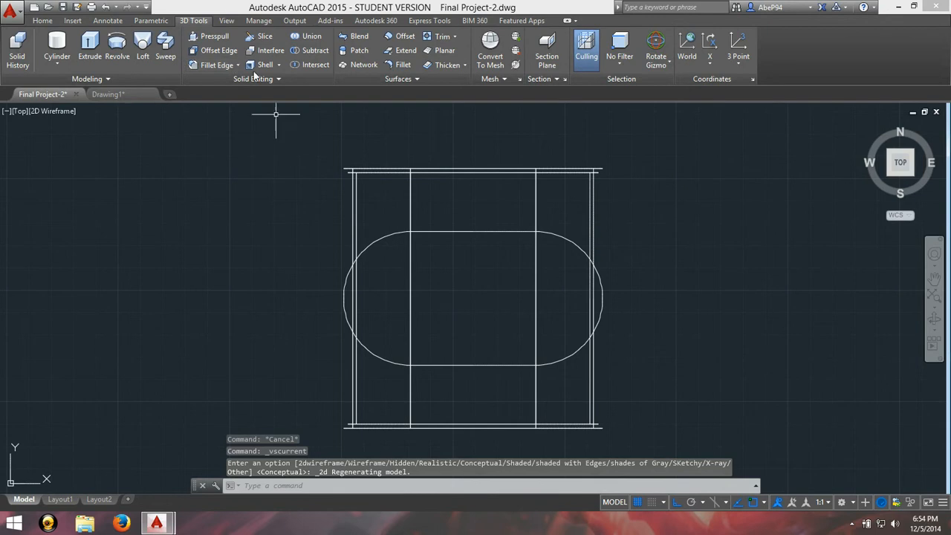
click(262, 36)
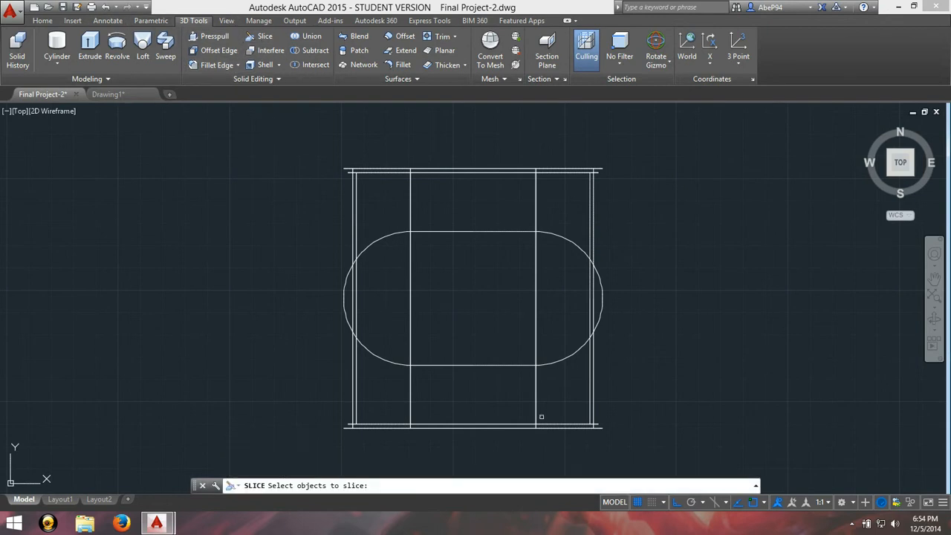
click(354, 425)
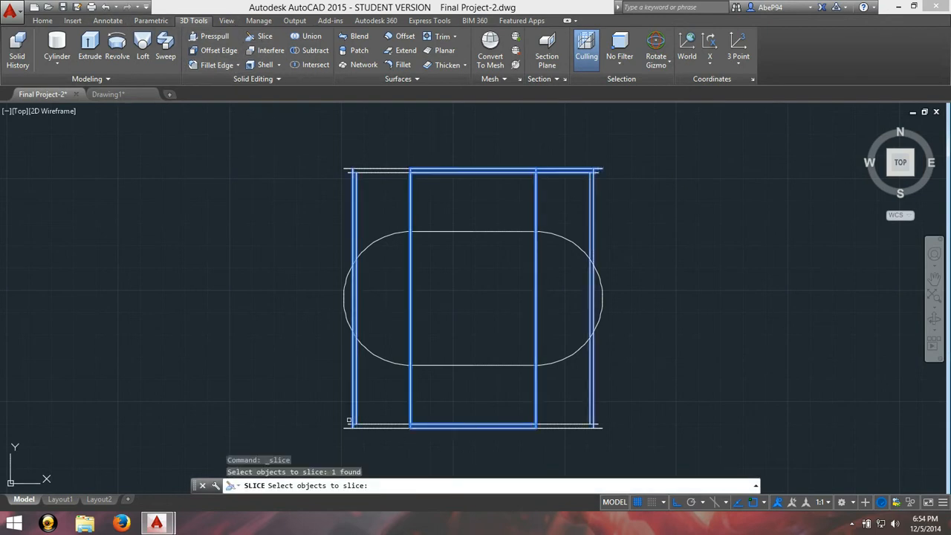
key(Return)
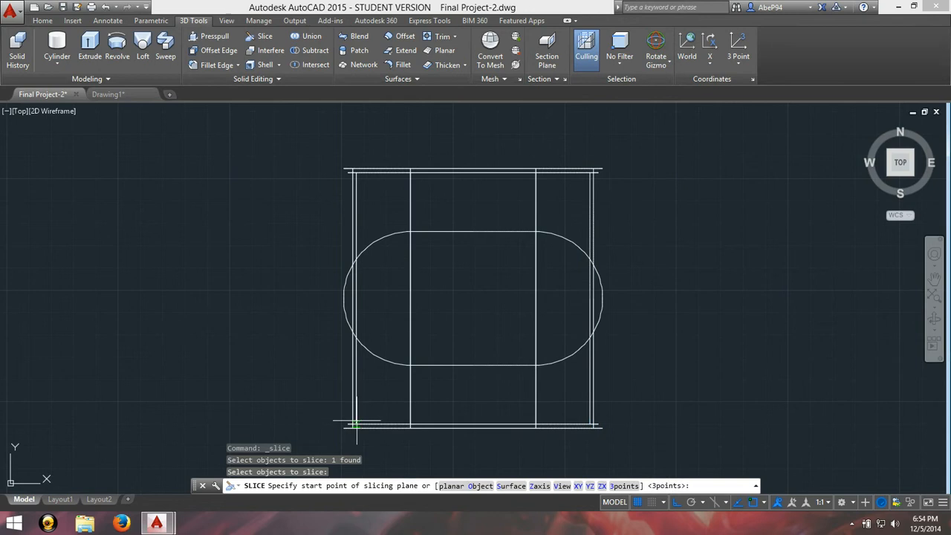
click(356, 425)
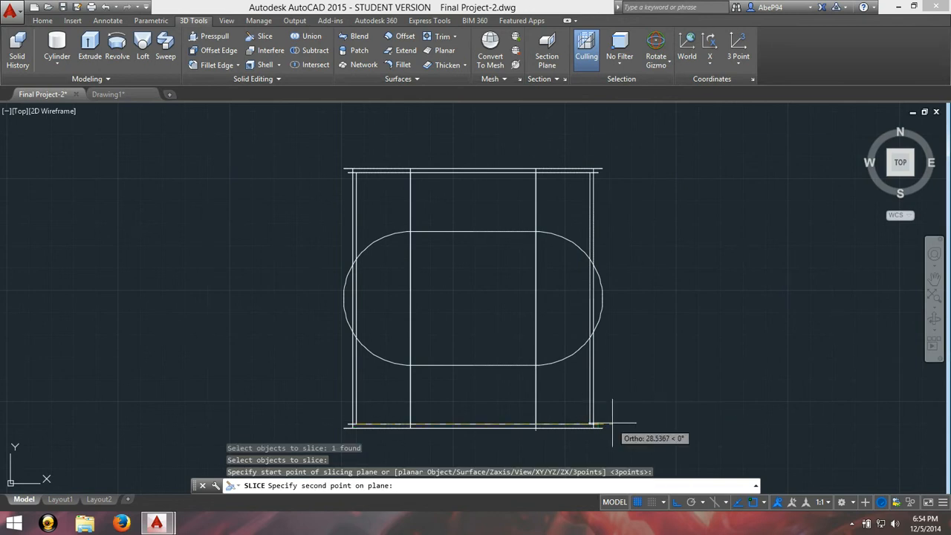
click(613, 424)
key(Return)
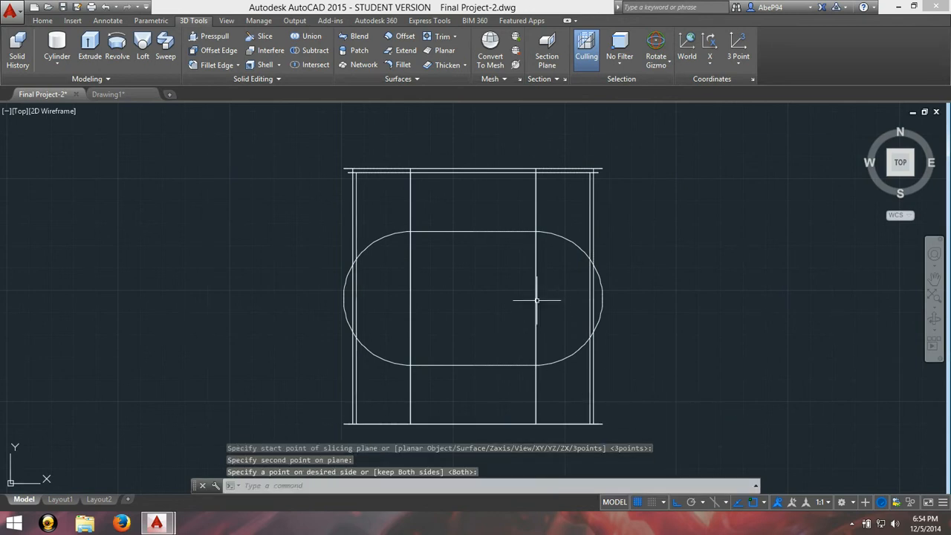
Step: Show the open-ended shell from a 3D angle in the Realistic visual style
click(934, 321)
drag(635, 450, 635, 324)
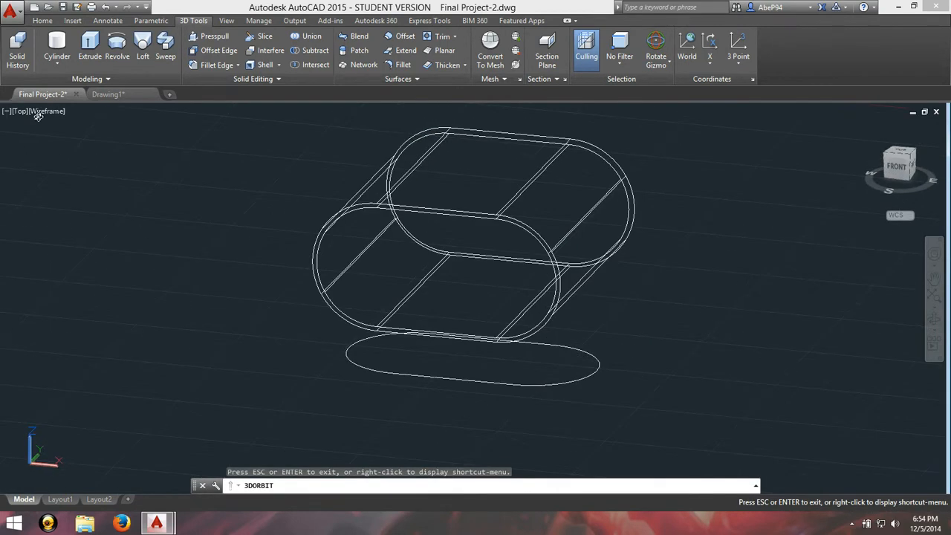
key(Escape)
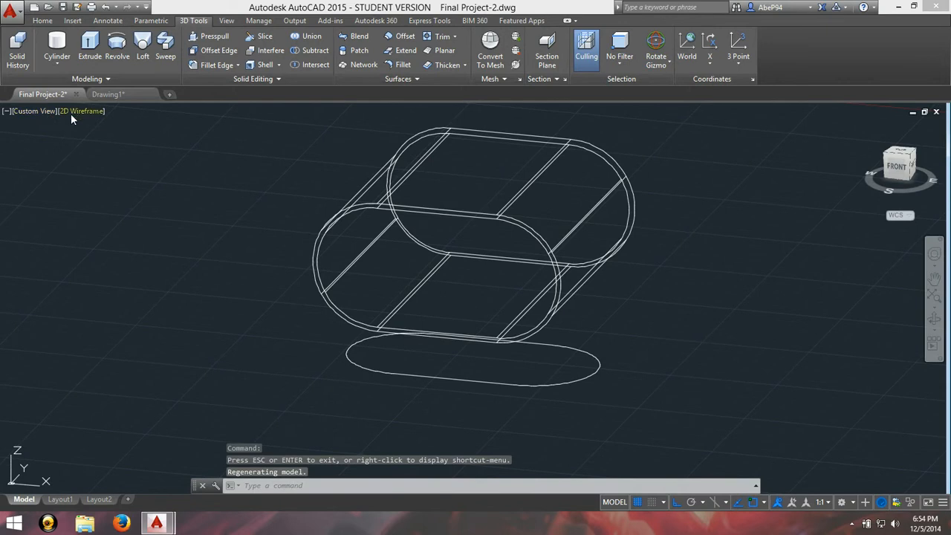
click(72, 110)
click(97, 183)
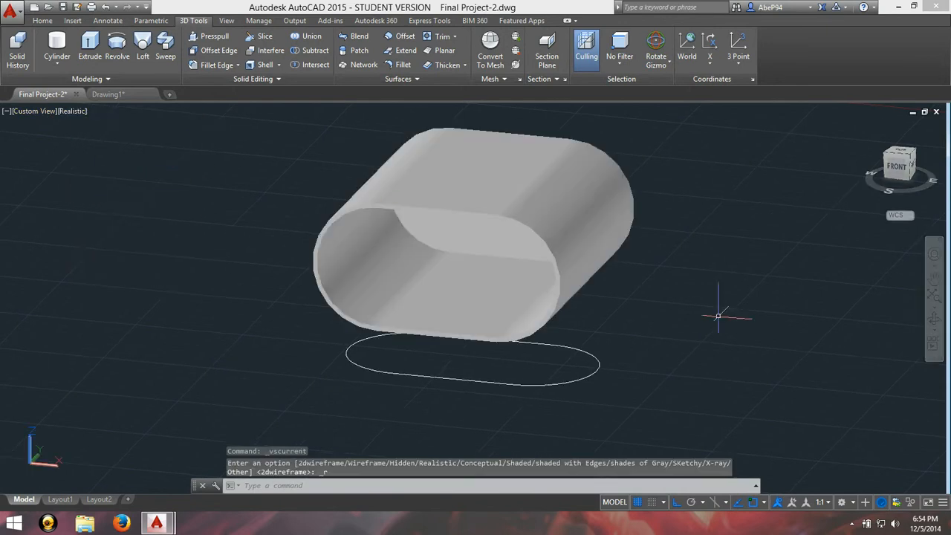
Step: Examine the visor and the eyes seated inside it on the robot's head from several angles
click(934, 321)
drag(743, 305, 308, 290)
scroll(301, 315, down, 7)
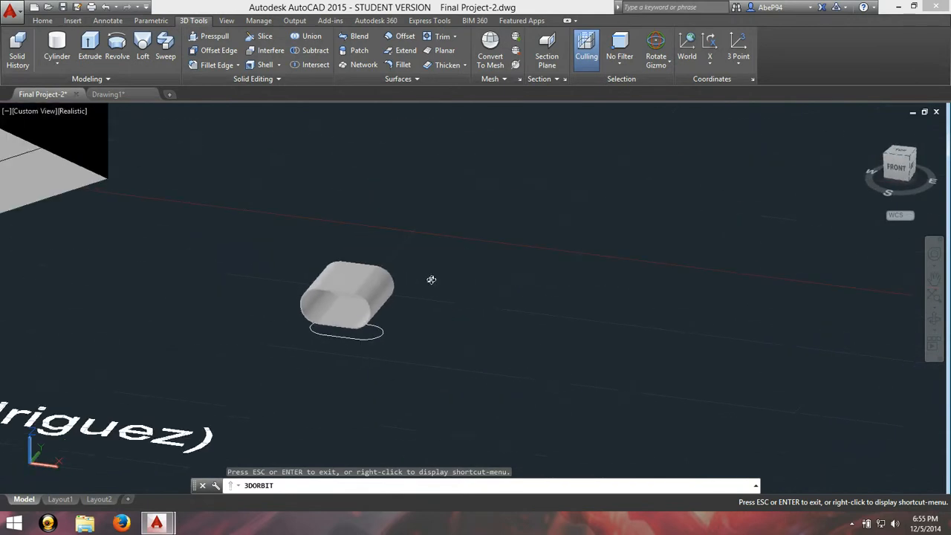
click(934, 278)
drag(71, 127, 585, 349)
drag(405, 133, 521, 297)
scroll(467, 266, up, 4)
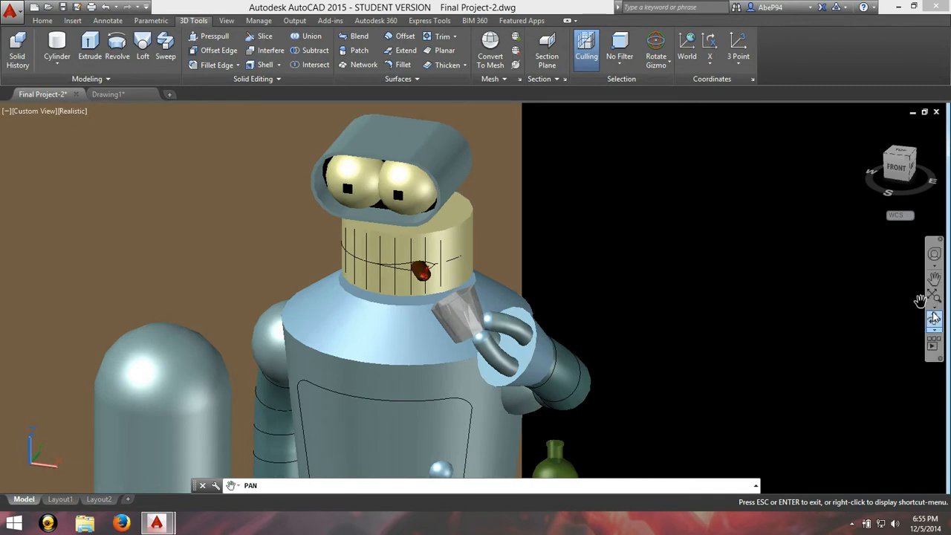
click(934, 319)
drag(461, 252, 391, 215)
scroll(392, 215, up, 6)
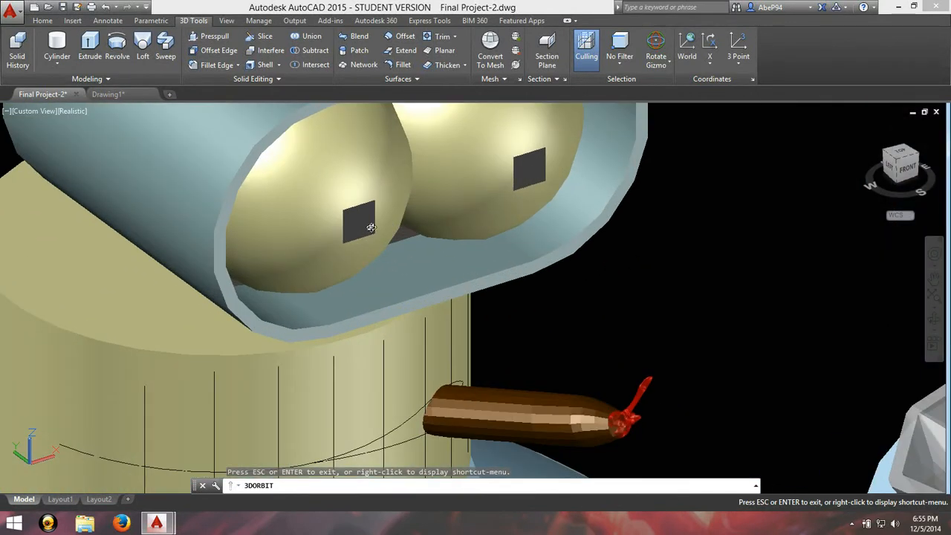
scroll(410, 243, down, 1)
drag(409, 241, 436, 316)
scroll(433, 316, up, 1)
drag(490, 341, 381, 251)
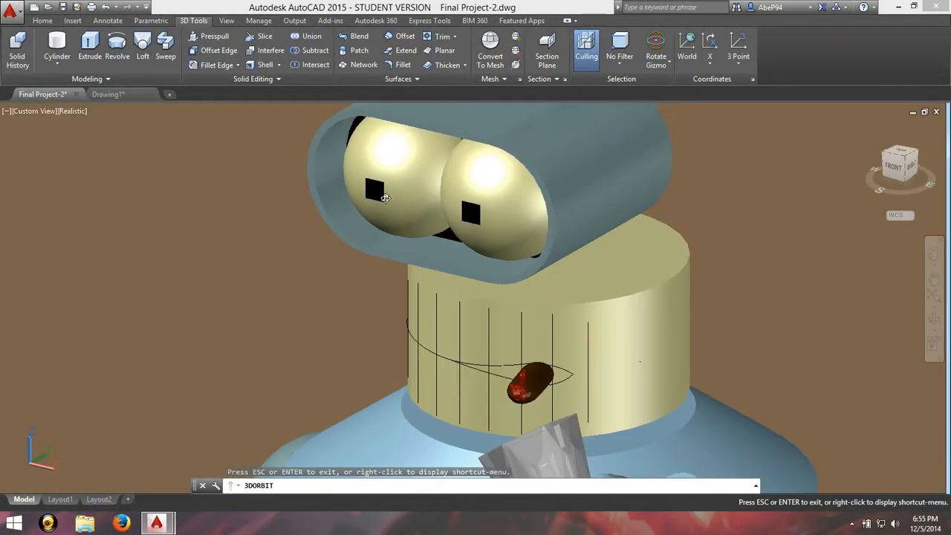
drag(439, 252, 466, 251)
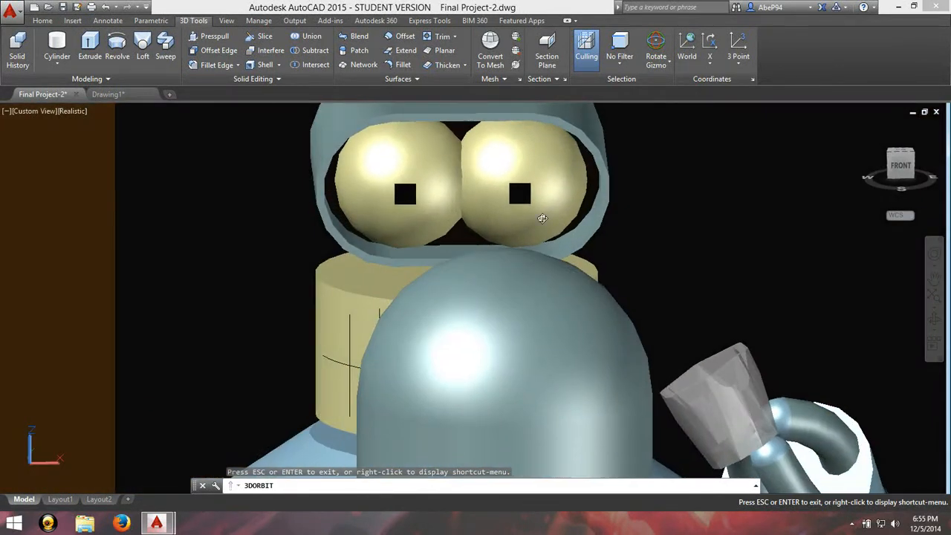
scroll(520, 219, down, 3)
scroll(672, 297, down, 1)
scroll(818, 350, down, 2)
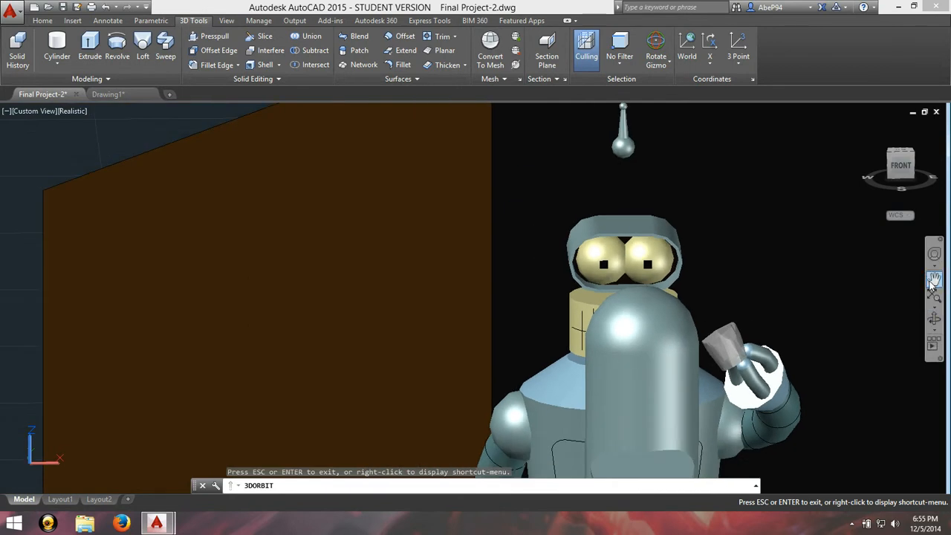
Step: Compare the open-ended shell beside the room with the visor around the robot's eyes
click(931, 284)
drag(807, 365, 242, 108)
drag(703, 384, 327, 145)
drag(825, 419, 498, 357)
scroll(536, 314, up, 6)
scroll(538, 320, up, 1)
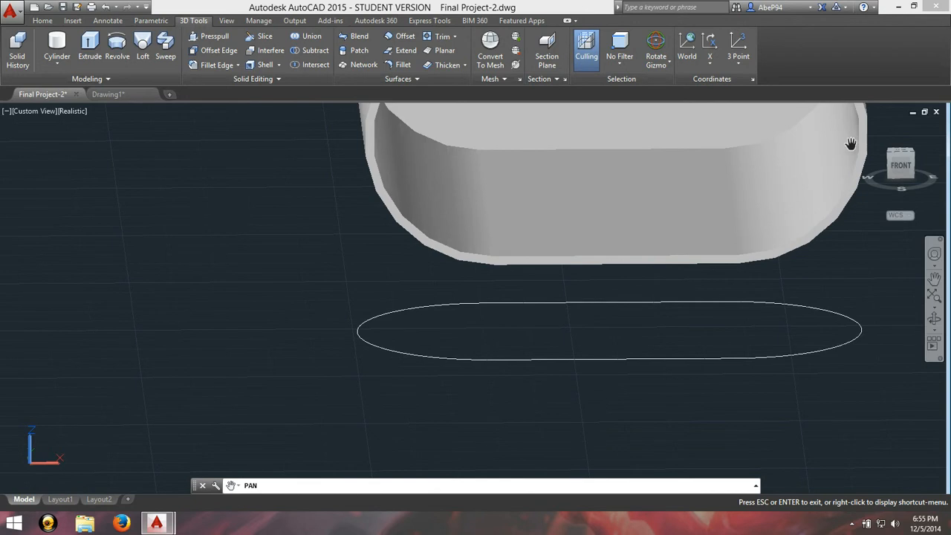
scroll(803, 195, down, 3)
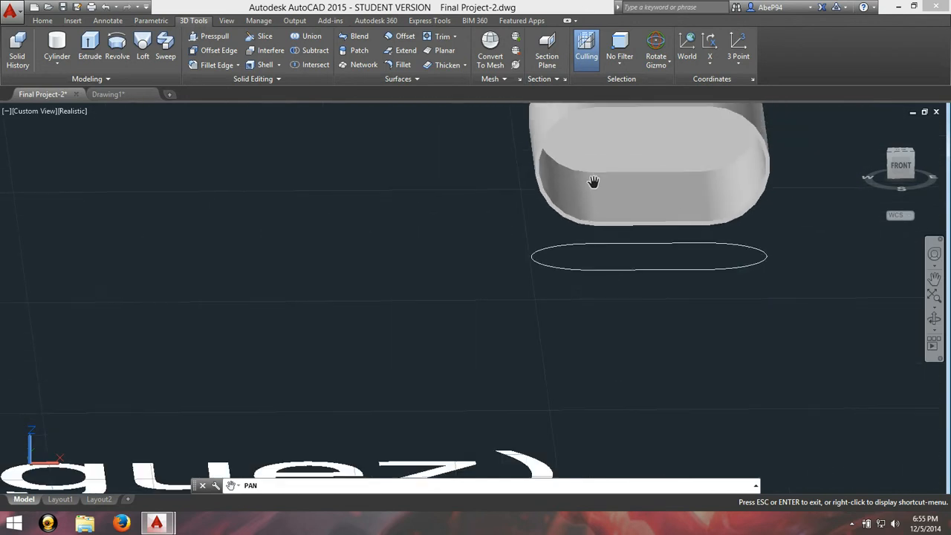
scroll(257, 266, down, 3)
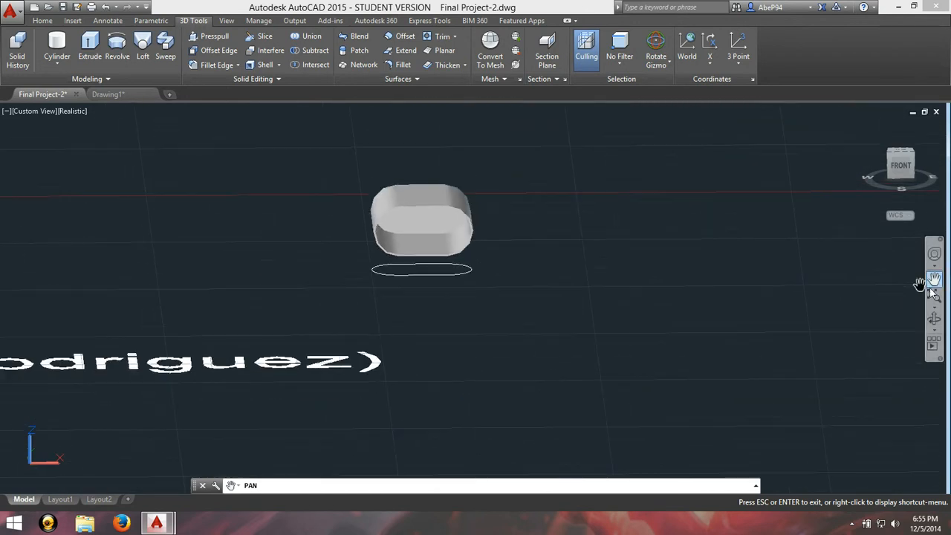
drag(32, 262, 584, 370)
drag(133, 253, 533, 360)
drag(334, 261, 371, 452)
drag(385, 296, 378, 347)
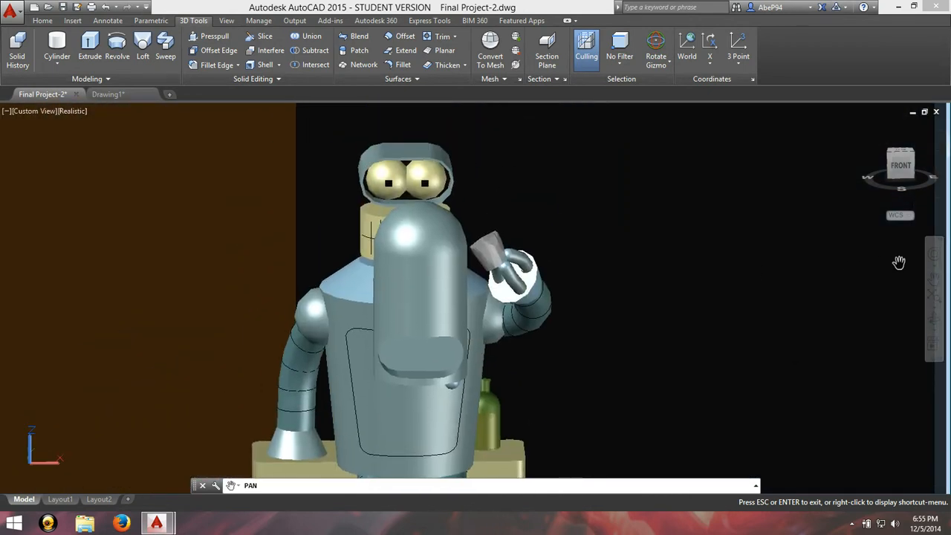
Step: Examine the tapered antenna and its spheres above the robot's head from a raised angle
click(935, 319)
drag(576, 293, 686, 317)
scroll(505, 283, up, 10)
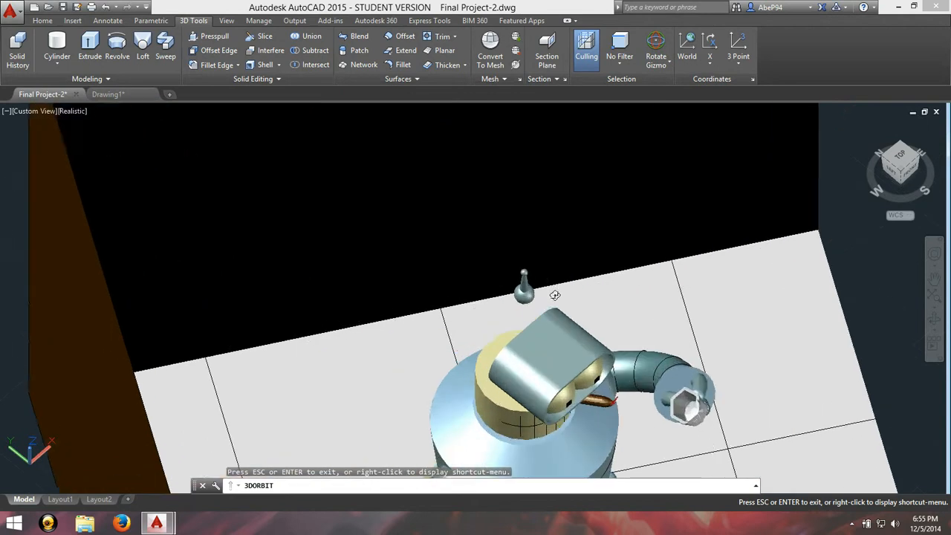
scroll(504, 309, up, 2)
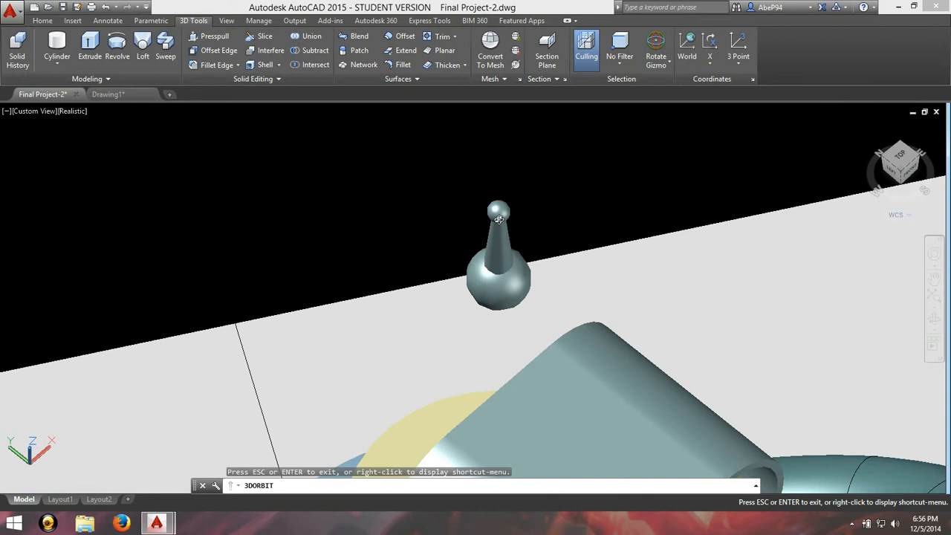
scroll(492, 219, down, 5)
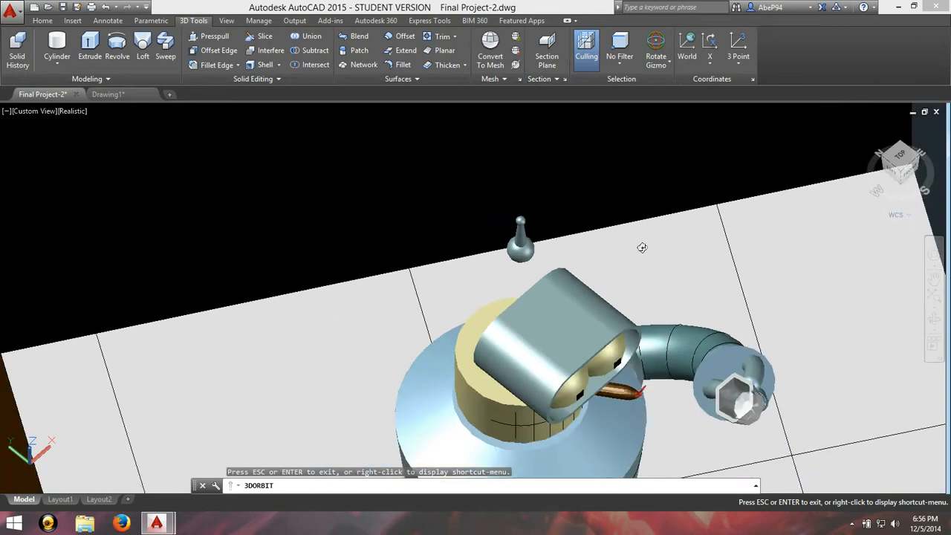
Step: Draw two concentric circles with radii 8 and 2 in the empty area beside the room
click(934, 277)
drag(779, 275, 445, 277)
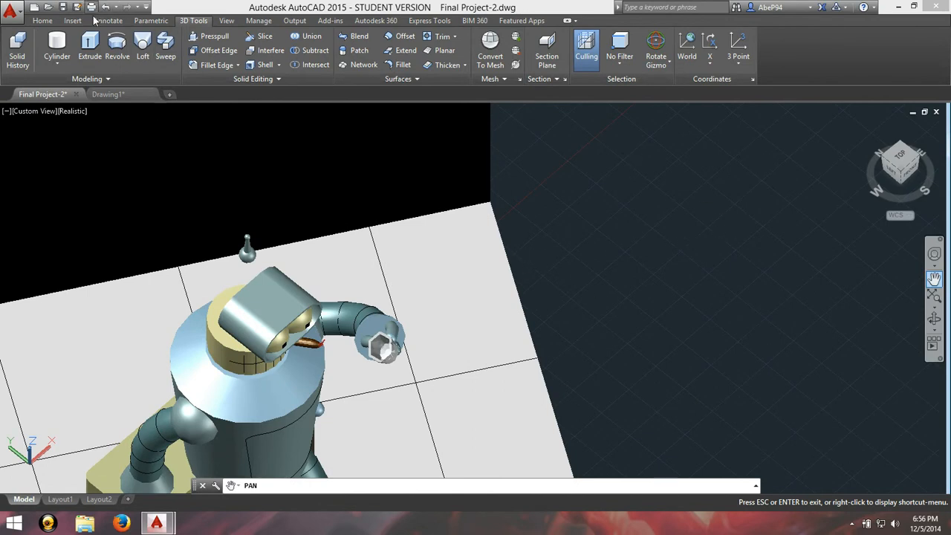
click(71, 22)
click(50, 22)
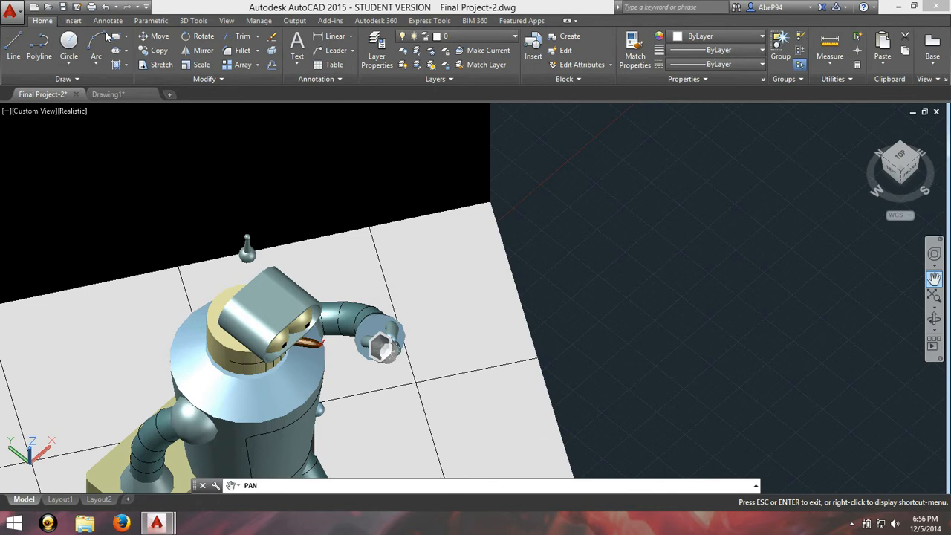
click(68, 41)
click(674, 266)
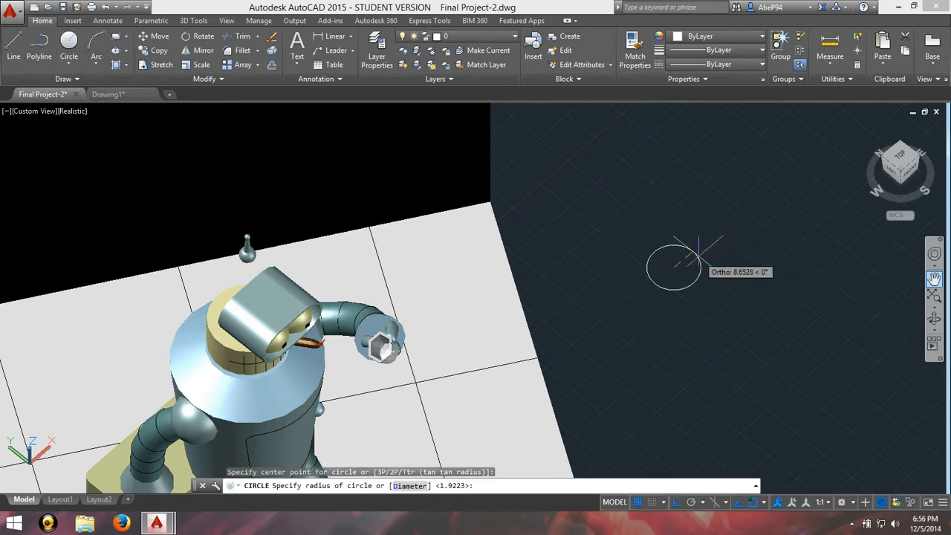
key(Return)
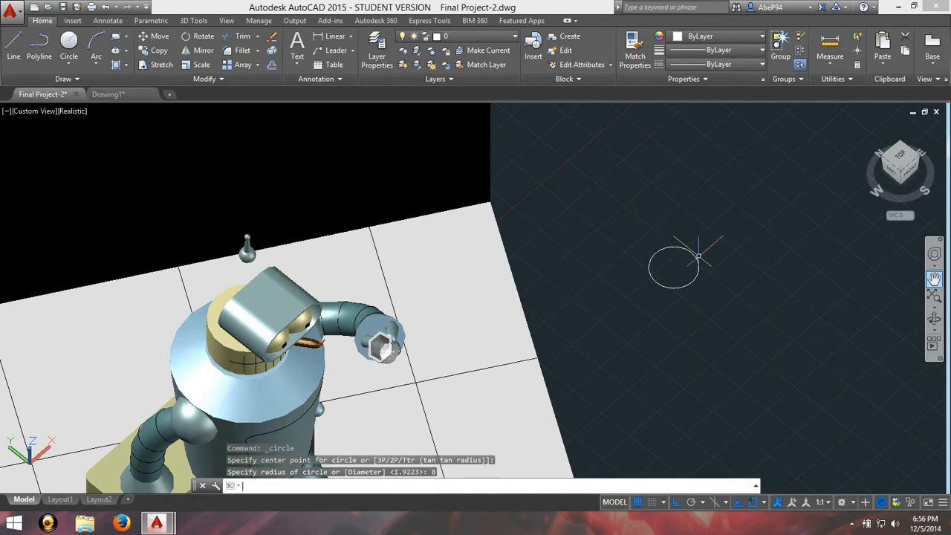
scroll(699, 257, up, 5)
key(Return)
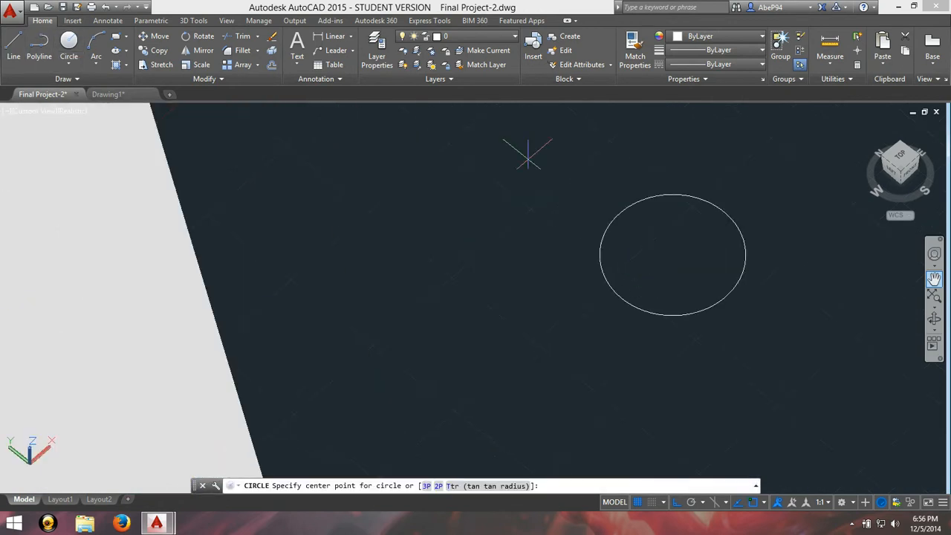
click(672, 253)
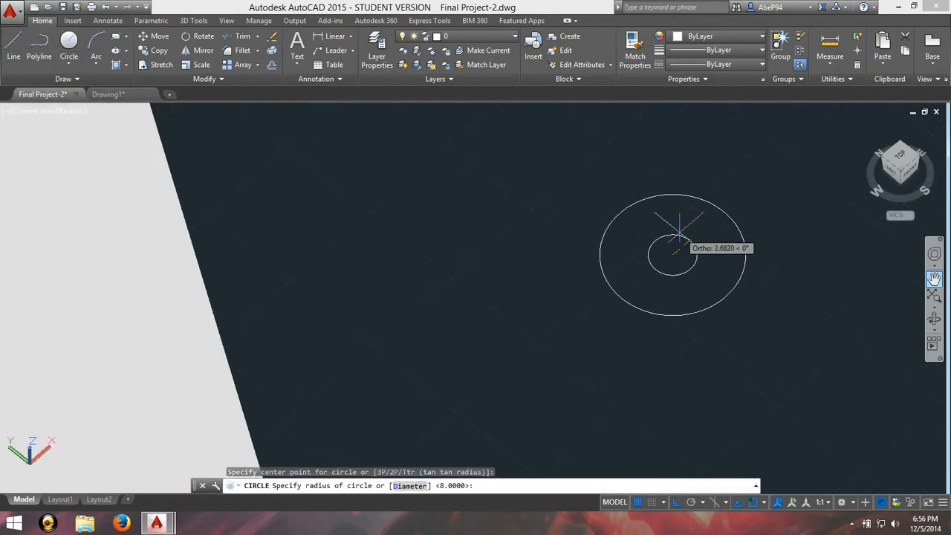
key(Return)
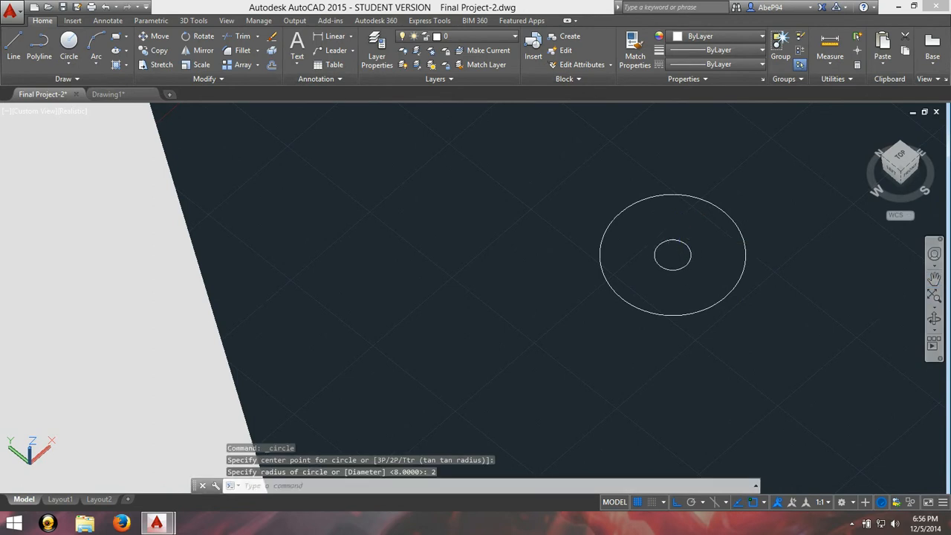
Step: Raise the small inner circle straight up along the Z axis above the large circle
click(935, 318)
drag(813, 312, 598, 260)
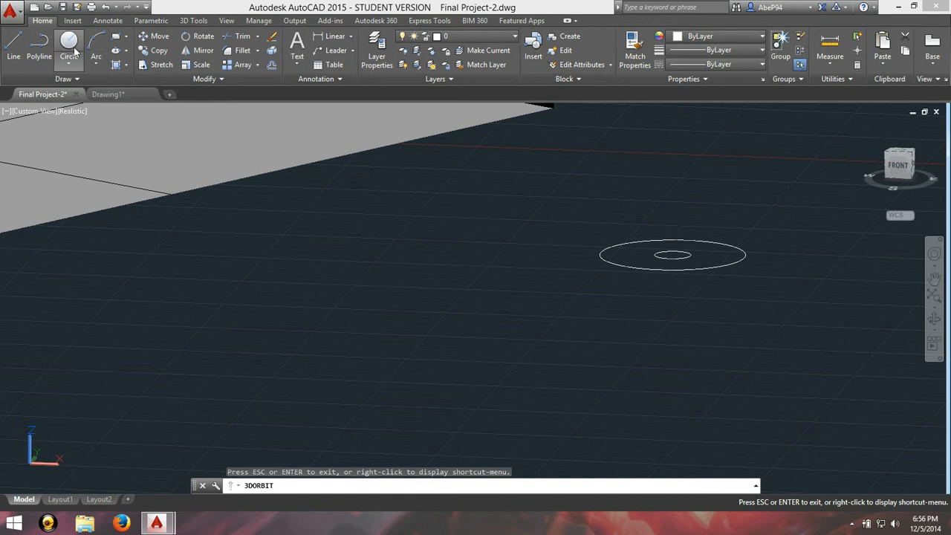
key(Escape)
click(668, 255)
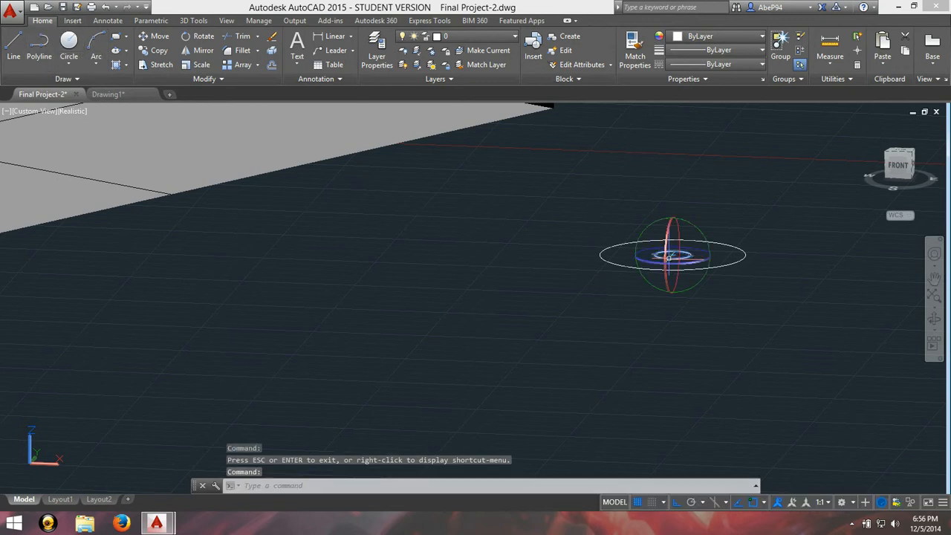
right_click(674, 255)
click(691, 259)
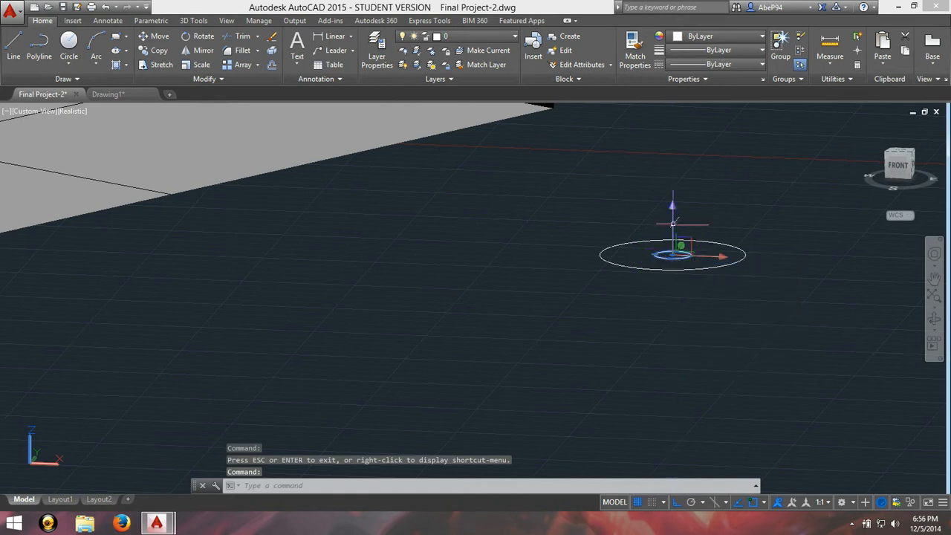
click(673, 212)
click(673, 136)
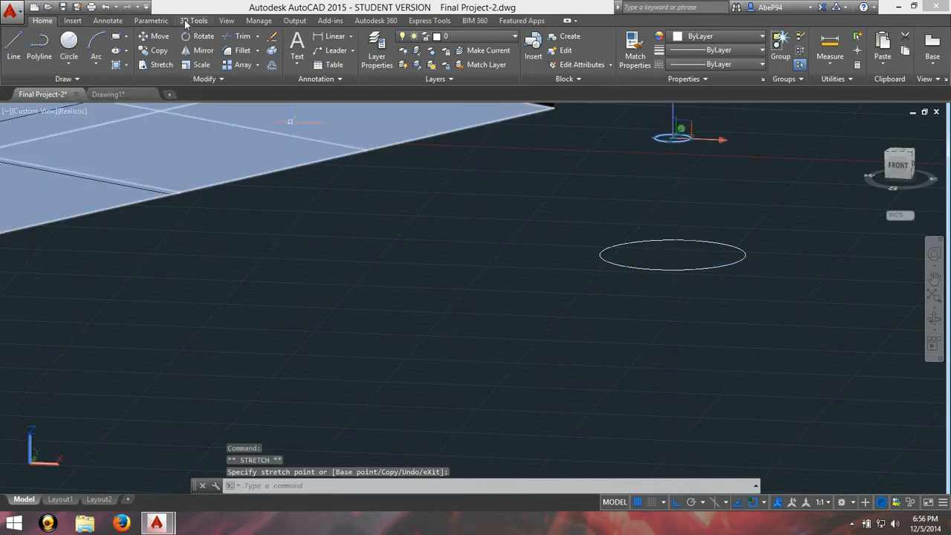
Step: Loft a solid cone between the large base circle and the raised small circle using cross sections only
click(185, 22)
click(143, 48)
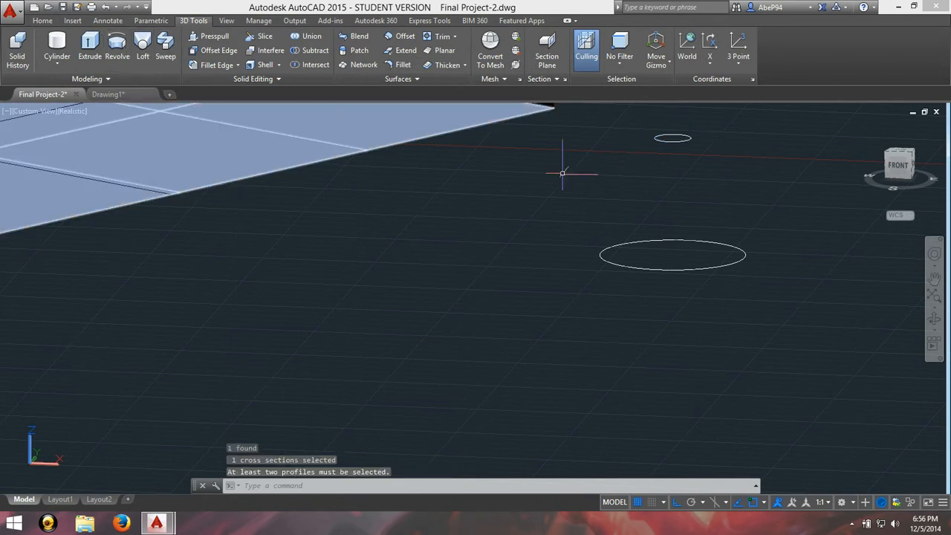
click(638, 268)
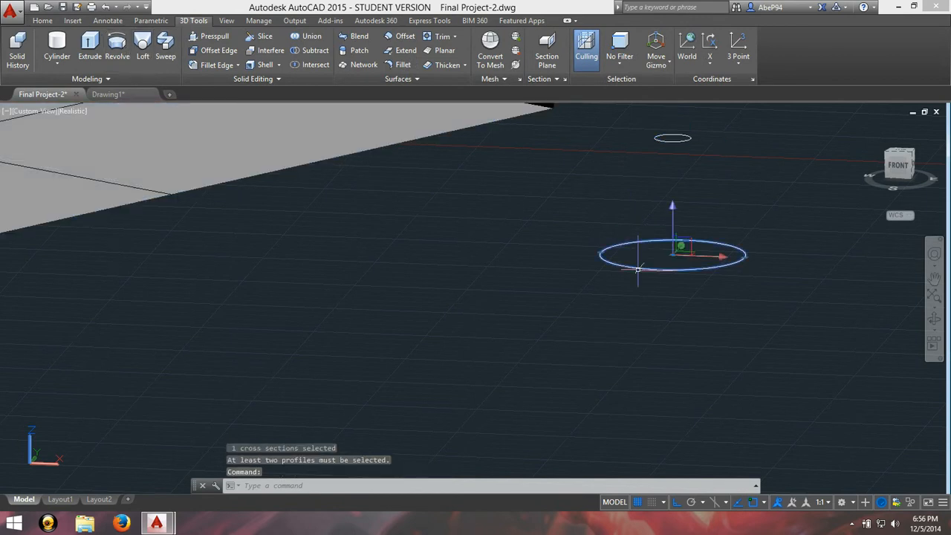
click(678, 138)
key(Return)
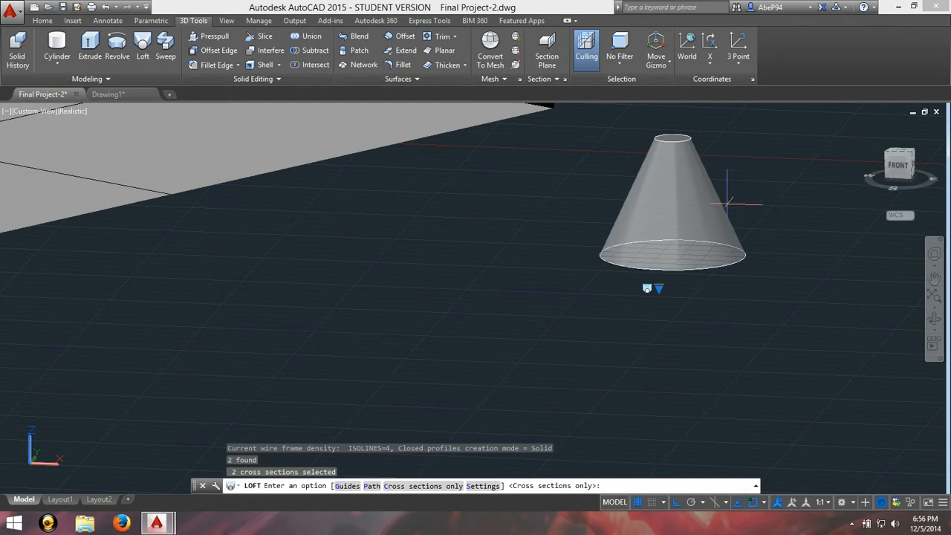
key(Return)
Step: Examine the lofted cone up close and alongside the whole robot scene
scroll(820, 263, down, 4)
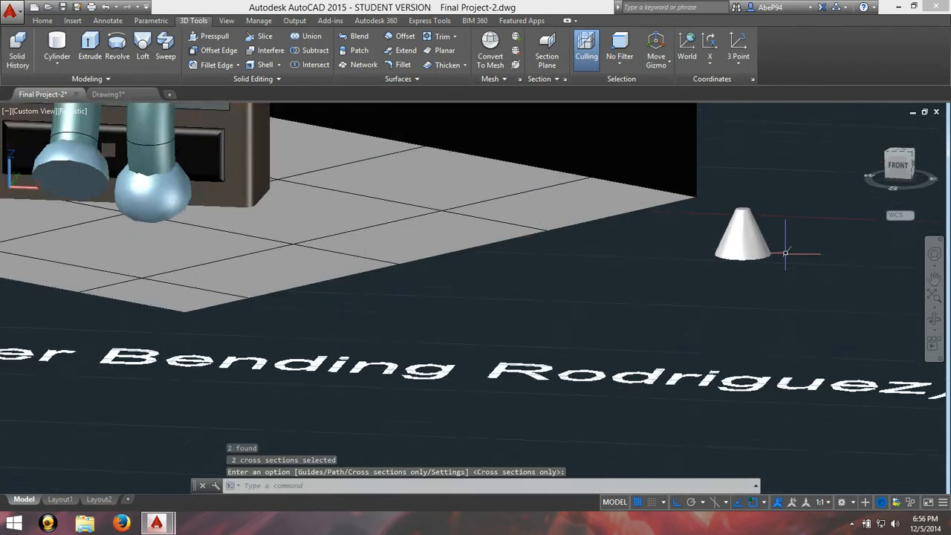
scroll(790, 251, up, 2)
scroll(711, 261, up, 3)
scroll(686, 241, down, 4)
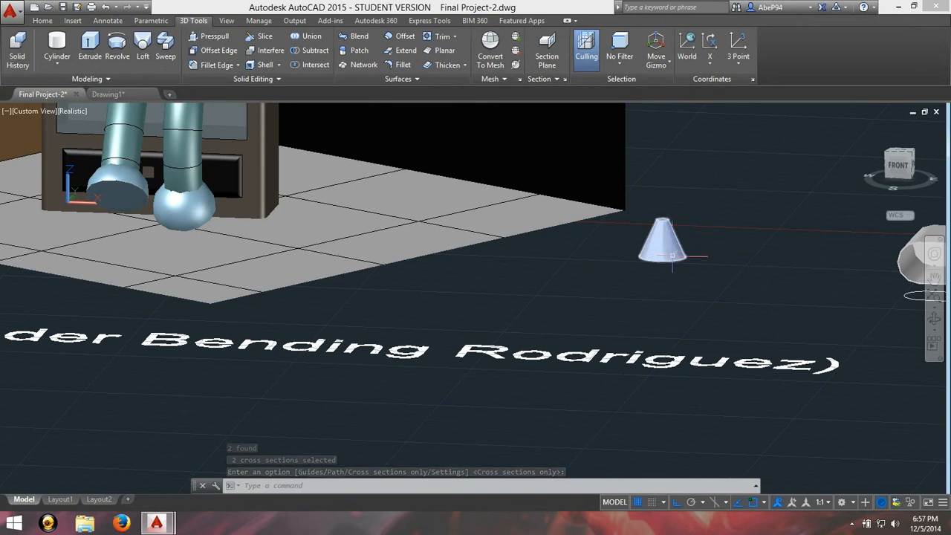
scroll(773, 262, down, 4)
scroll(773, 264, up, 3)
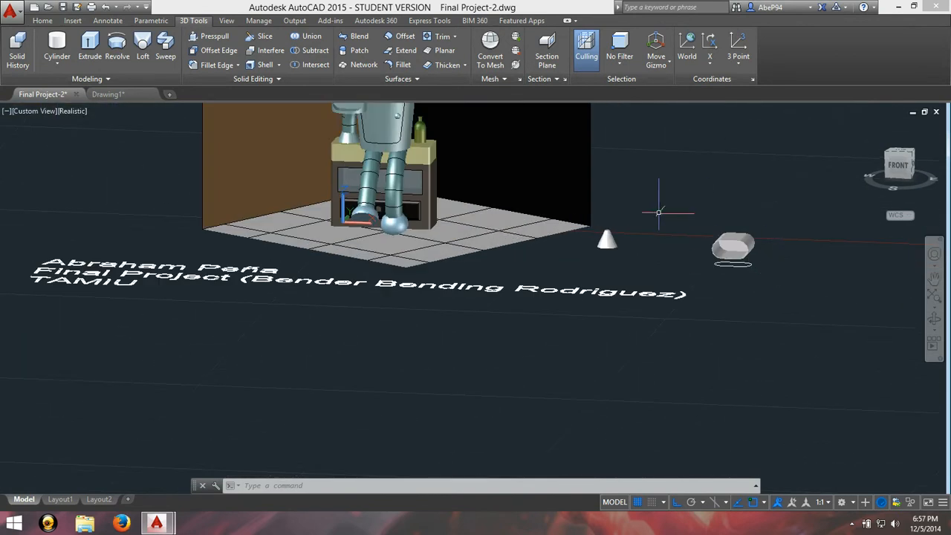
mouse_move(604, 195)
mouse_down()
mouse_move(601, 210)
mouse_move(711, 365)
mouse_up()
key(Escape)
click(934, 278)
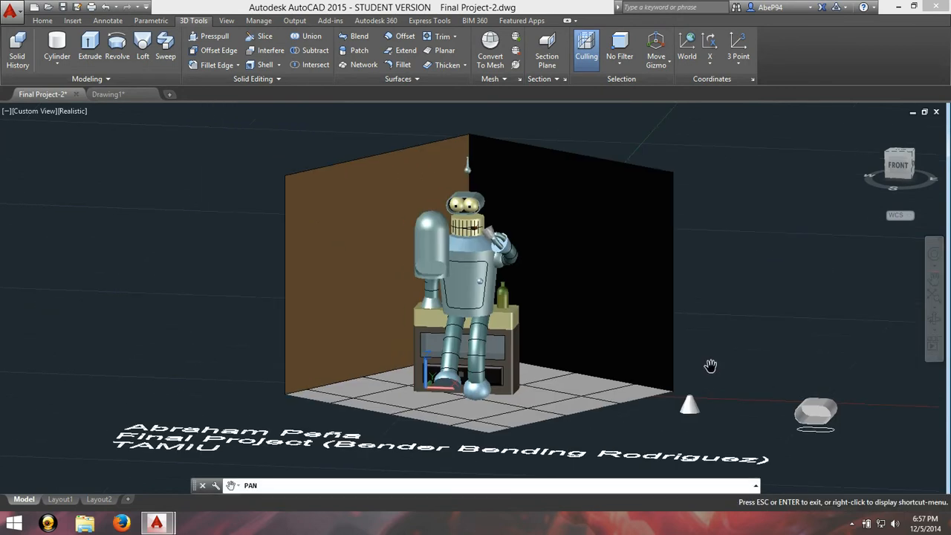
Step: Undo the demonstration cone, its two circles, the sample visor solid and the earlier displacement of the head parts
key(Escape)
key(ctrl+z)
key(ctrl+z)
key(ctrl+z)
key(ctrl+z)
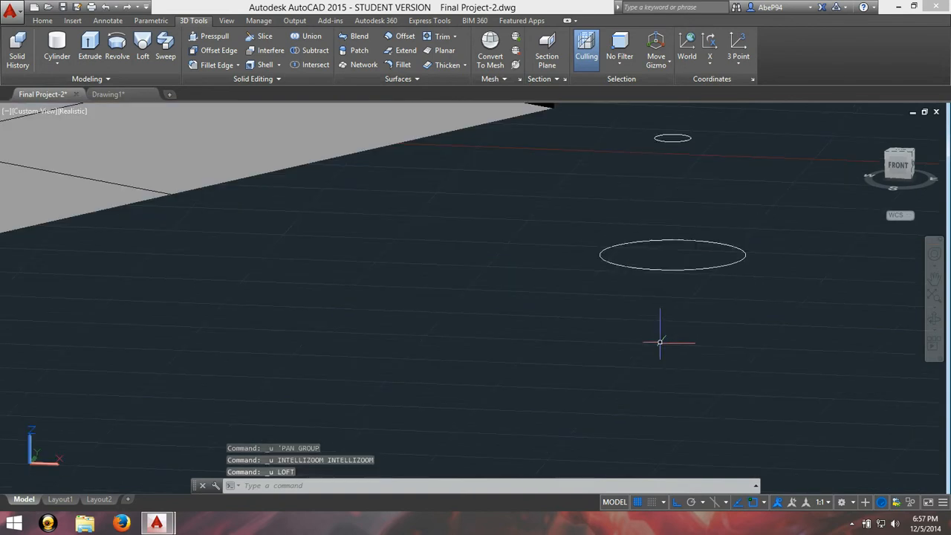
key(ctrl+z)
key(ctrl+z)
key(ctrl+z)
key(ctrl+z)
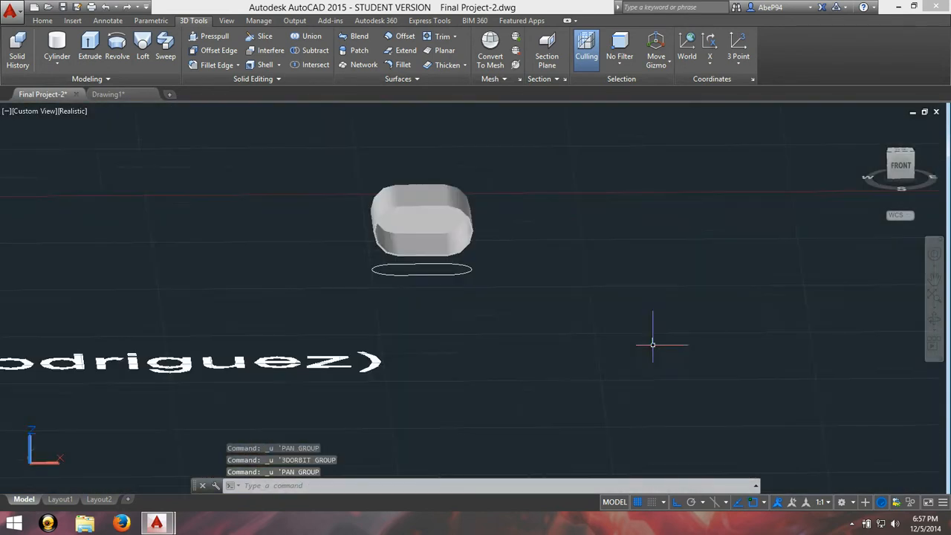
key(ctrl+z)
key(ctrl+z)
key(ctrl+z)
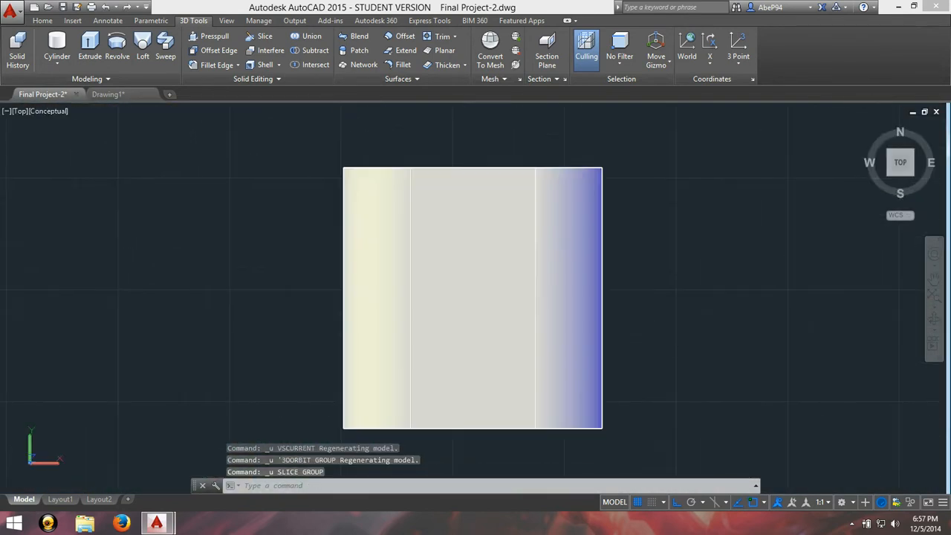
key(ctrl+z)
key(ctrl+z)
key(ctrl+z)
key(ctrl+z)
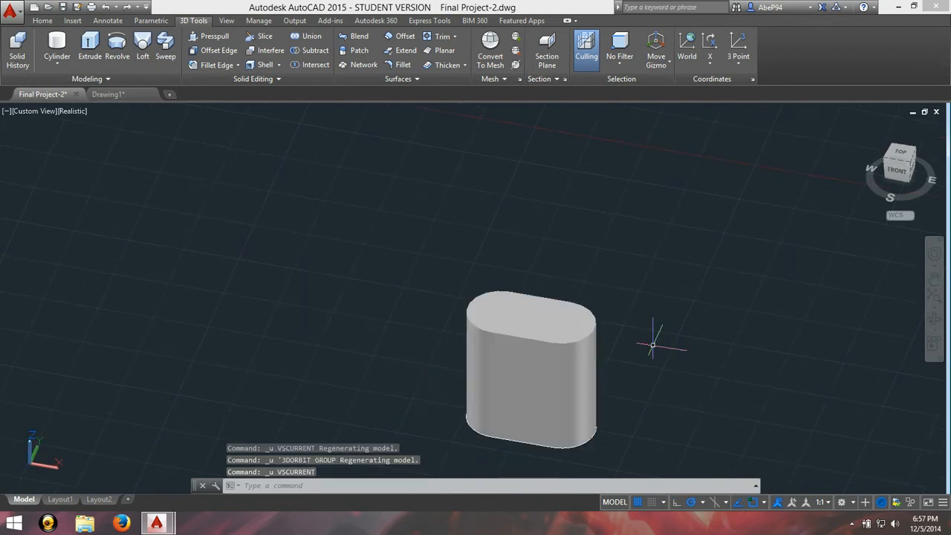
key(ctrl+z)
key(ctrl+z)
key(ctrl+z)
key(ctrl+z)
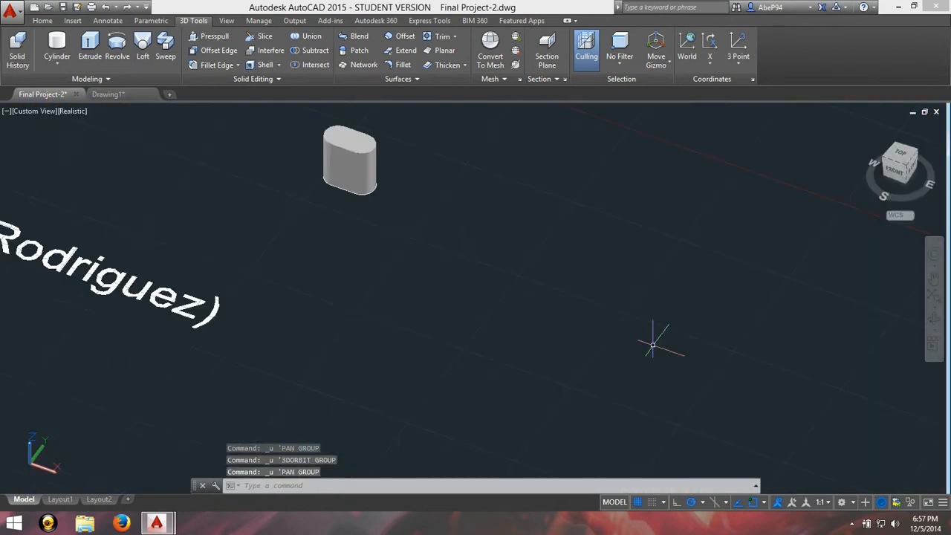
key(ctrl+z)
key(ctrl+z)
key(ctrl+z)
key(ctrl+z)
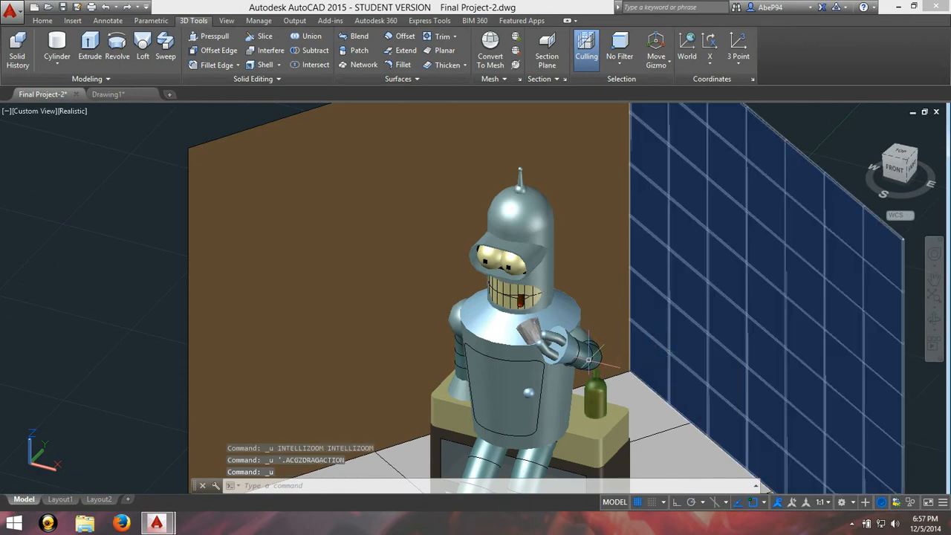
Step: Examine the assembled robot seated in the room, focusing on its visor and head cylinder
scroll(587, 361, down, 5)
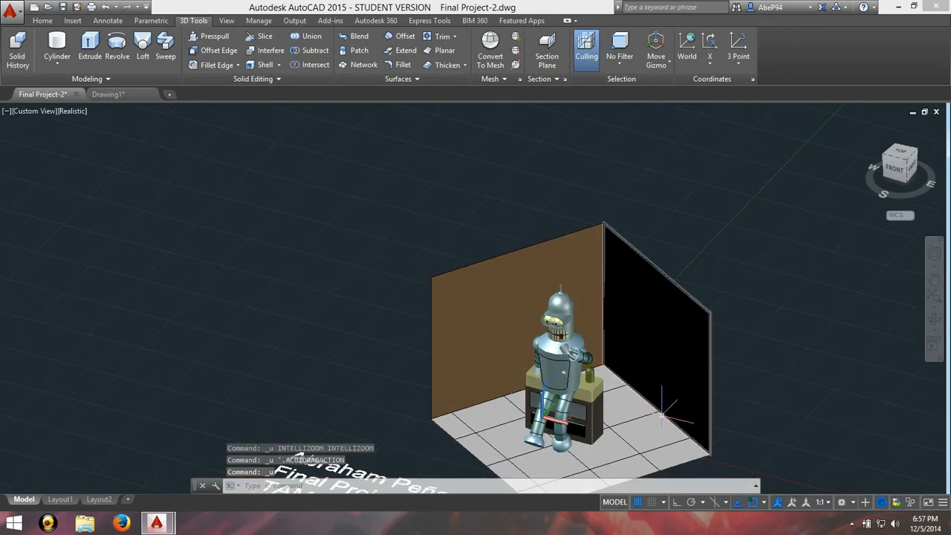
scroll(624, 428, up, 5)
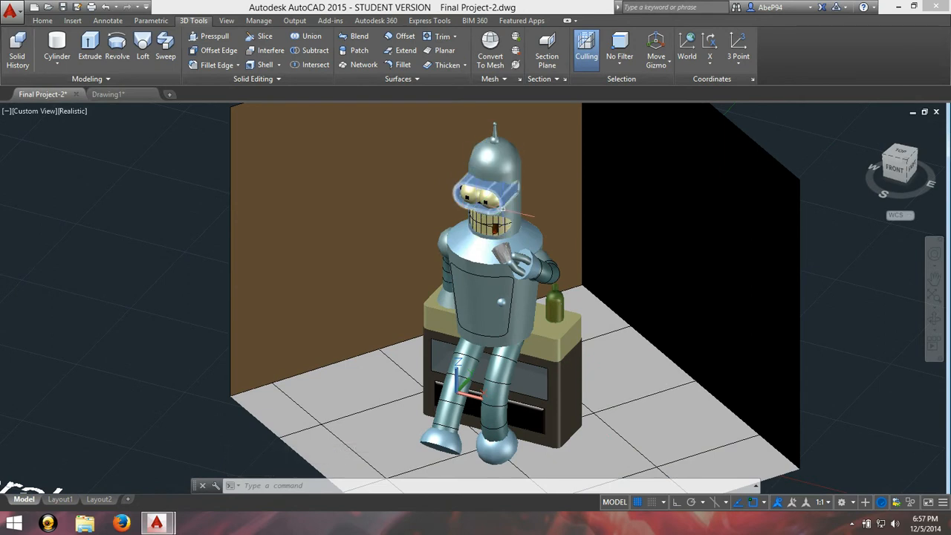
mouse_move(507, 211)
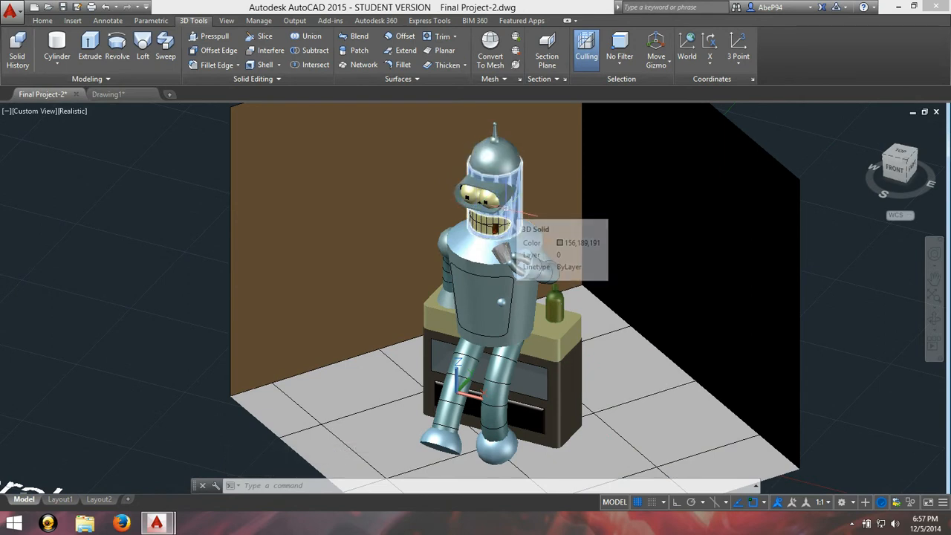